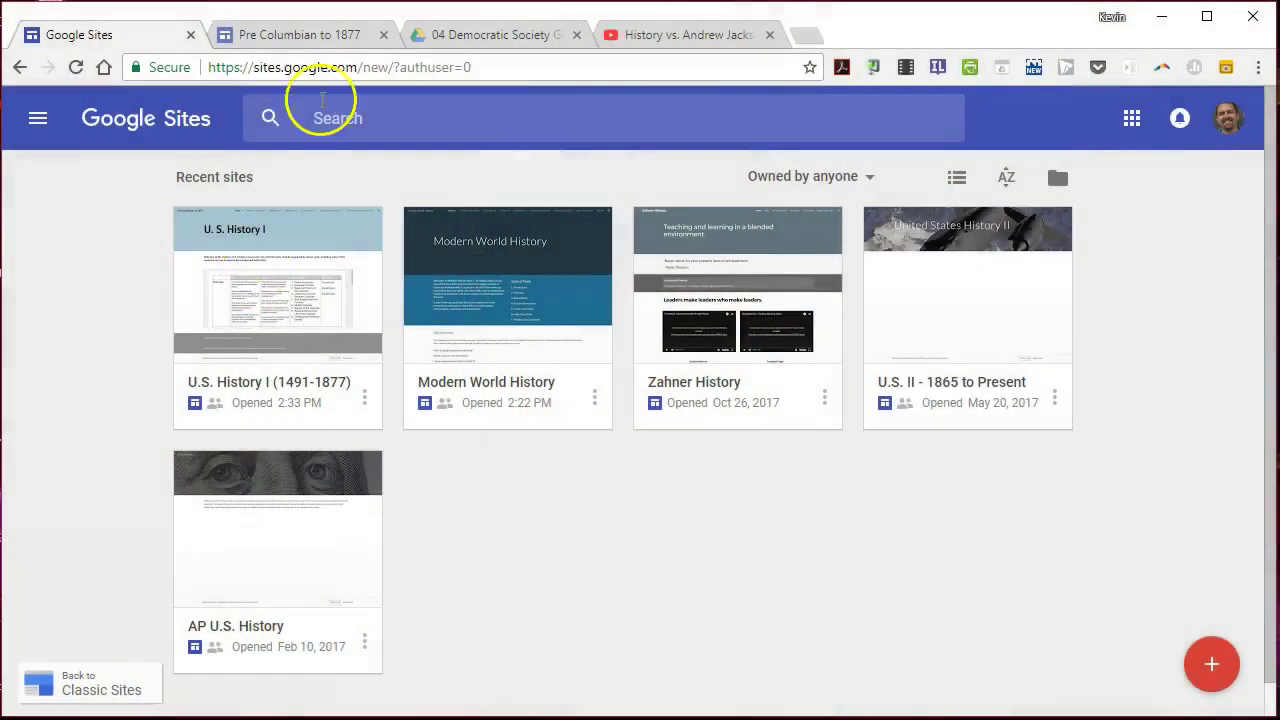
# Step: Open the Modern World History site for editing and display its list of pages
pyautogui.click(348, 67)
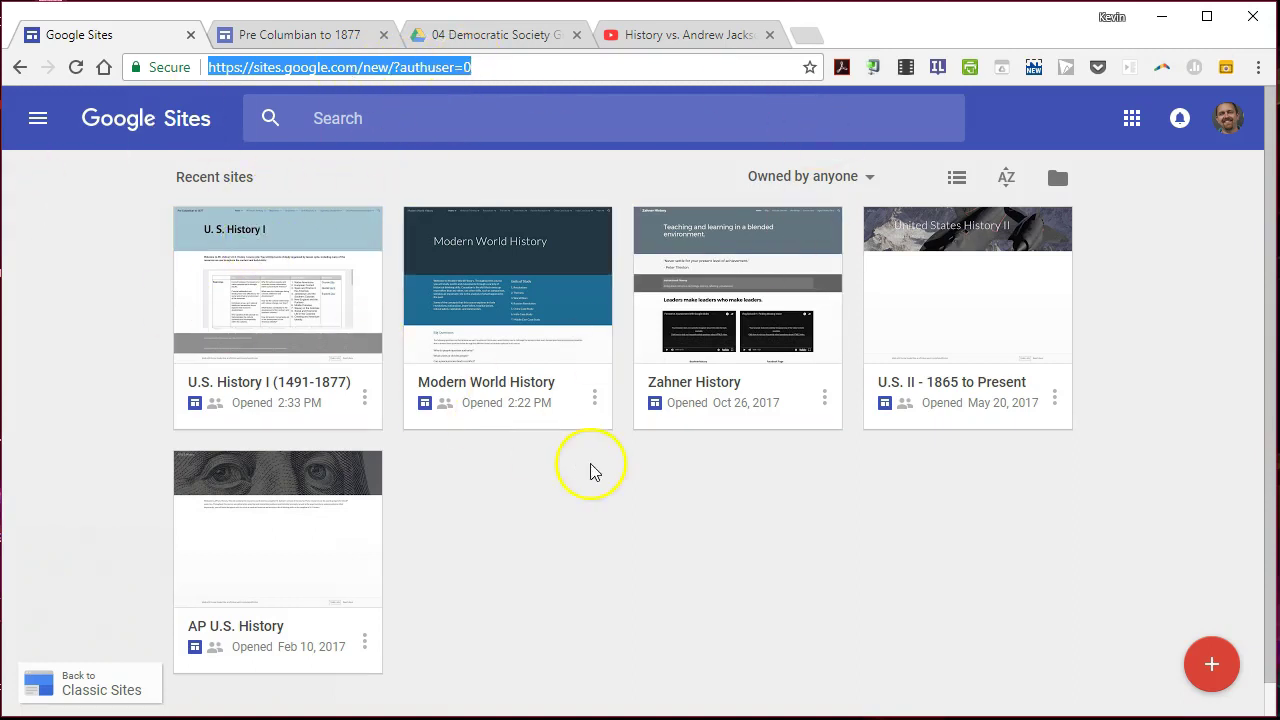
pyautogui.click(481, 263)
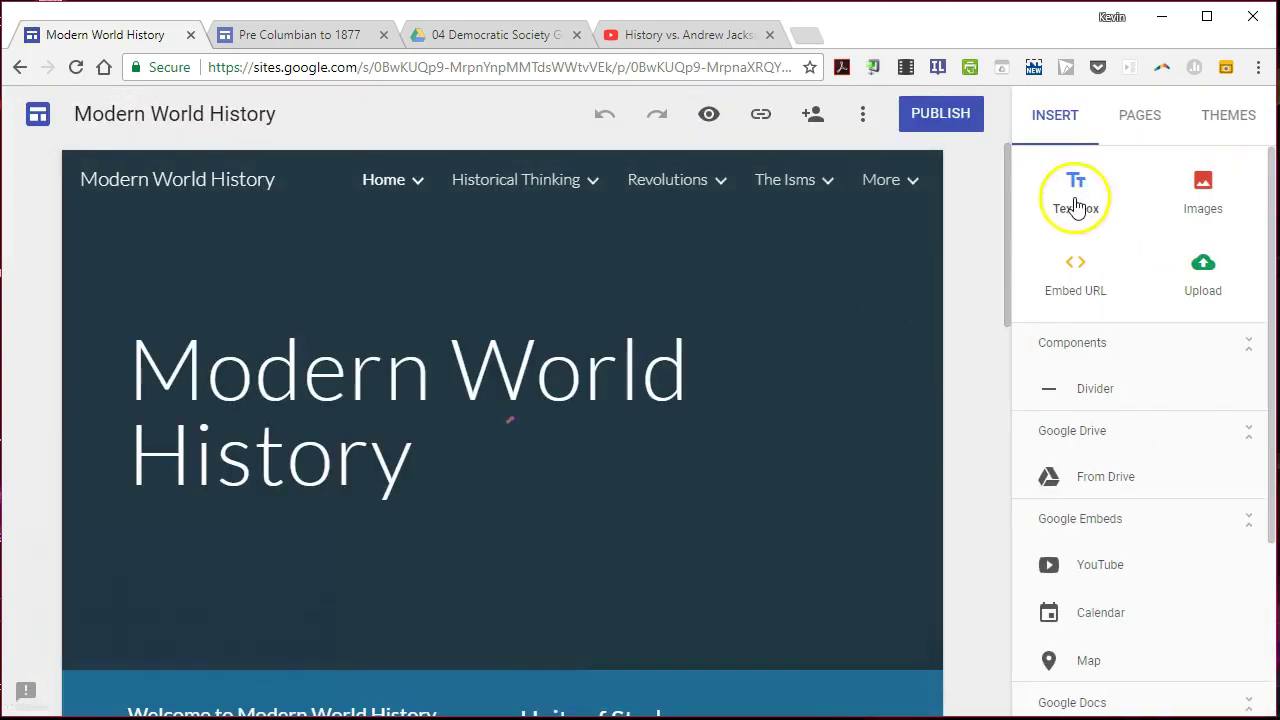
pyautogui.click(1142, 128)
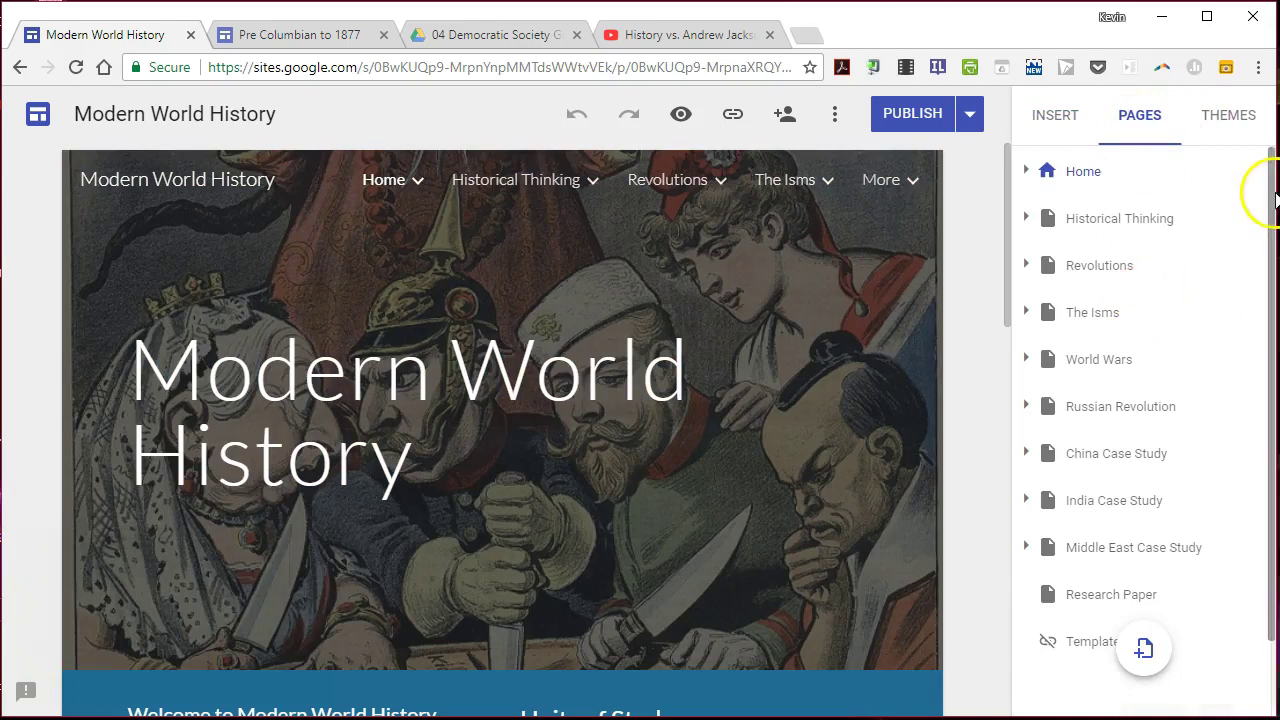
pyautogui.scroll(-2, 1258, 230)
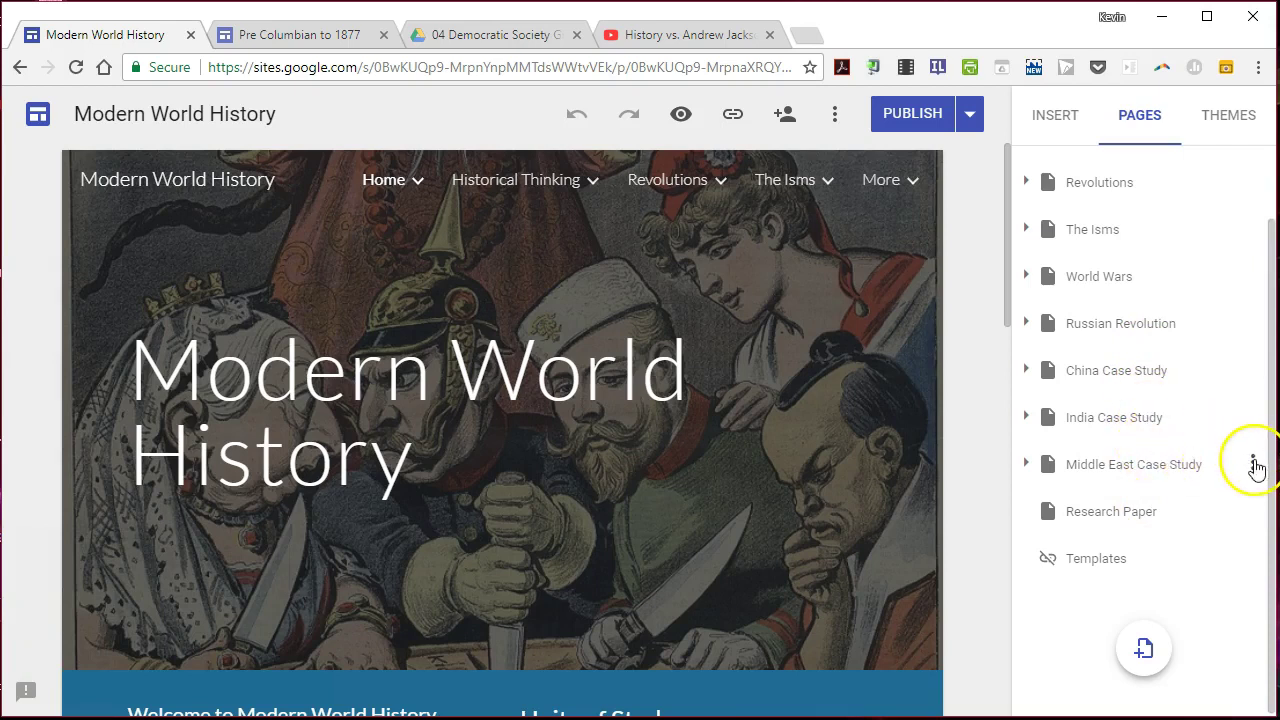
# Step: Check the Middle East Case Study page's options for hiding it from navigation, and view the hidden Templates page's first sections
pyautogui.click(1253, 466)
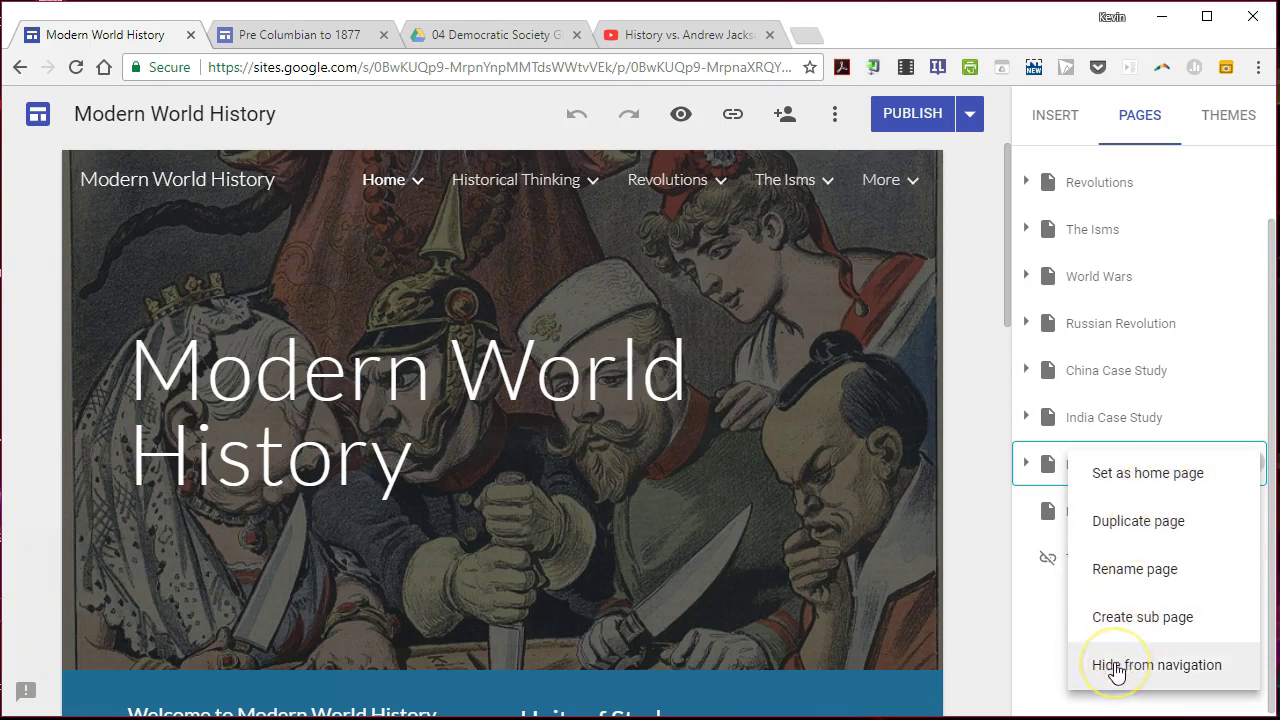
pyautogui.click(1048, 606)
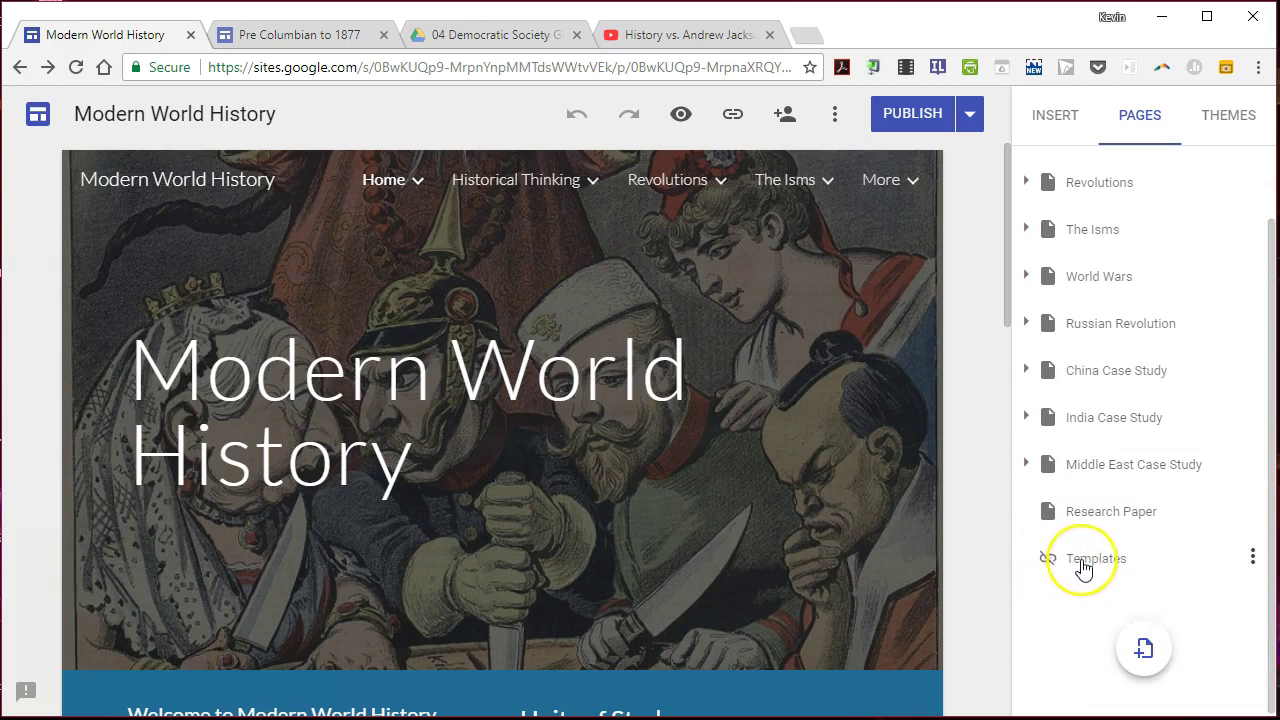
pyautogui.click(1082, 566)
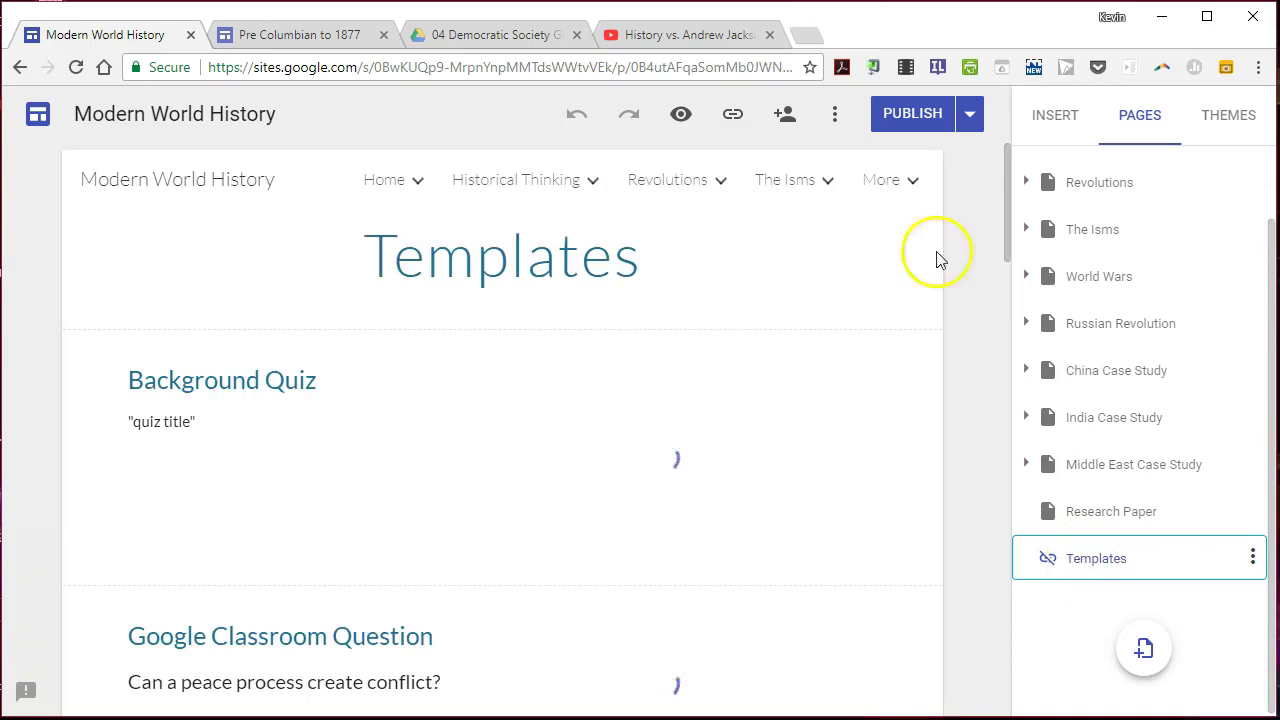
pyautogui.moveTo(885, 180)
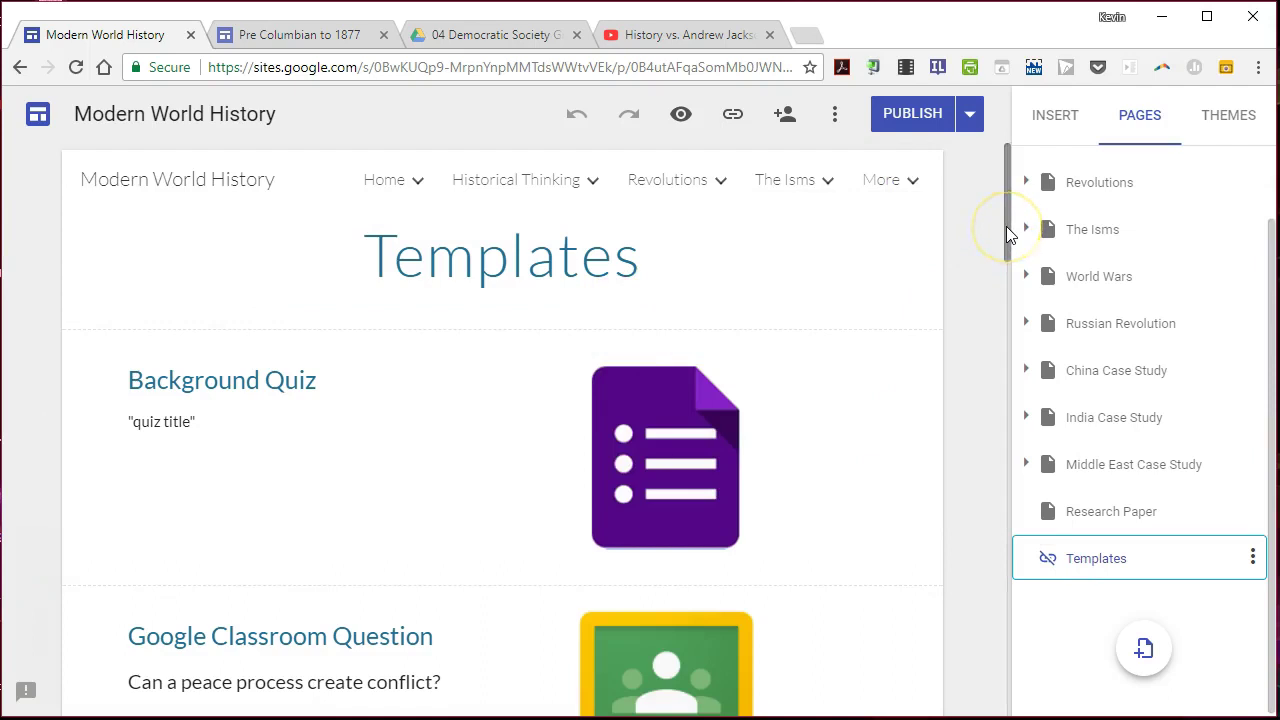
pyautogui.moveTo(1006, 226)
pyautogui.mouseDown()
pyautogui.moveTo(1002, 268)
pyautogui.moveTo(1001, 247)
pyautogui.mouseUp()
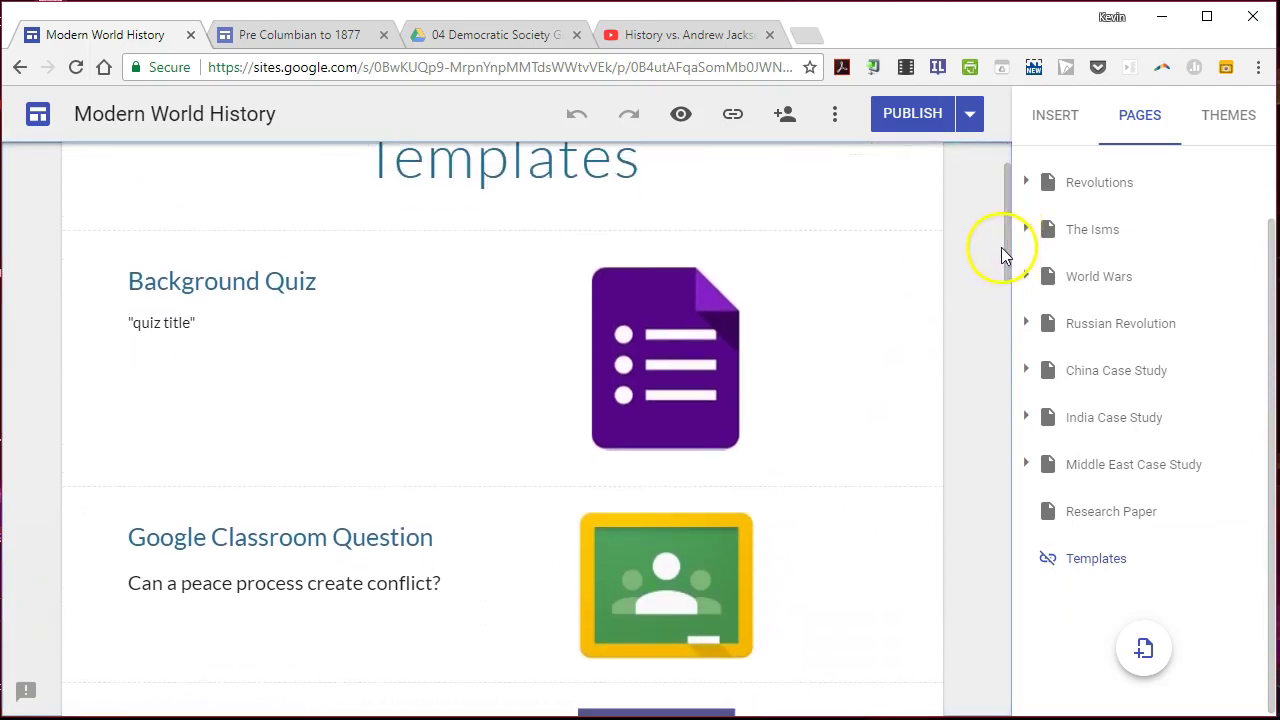
pyautogui.click(838, 338)
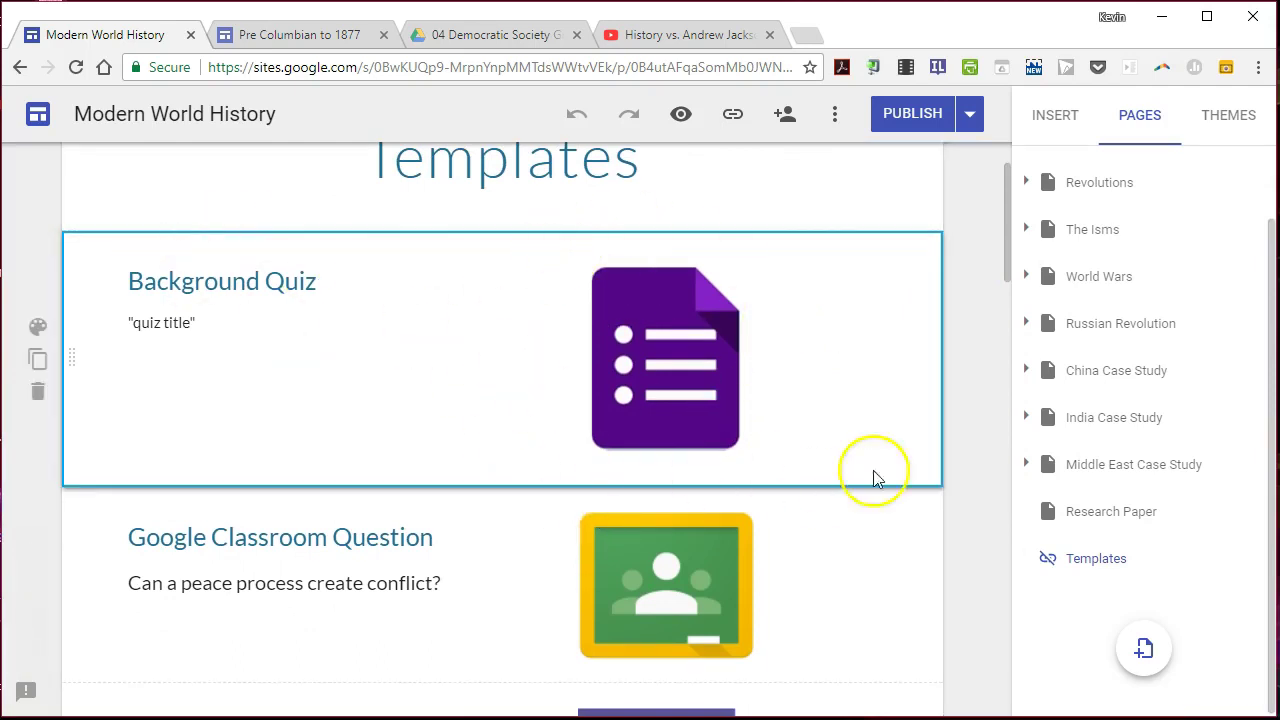
# Step: Open Lesson 1: Questioning Authority under Russian Revolution and review how its sections use the templates
pyautogui.click(1026, 324)
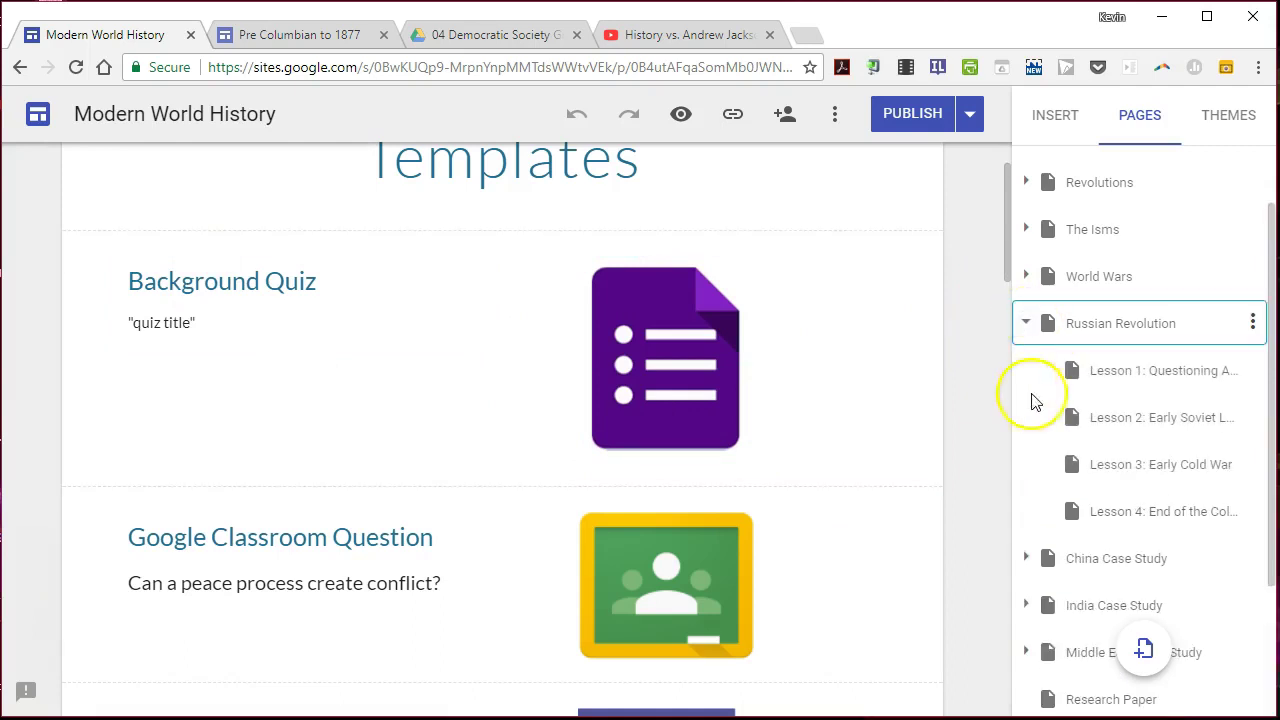
pyautogui.click(1140, 378)
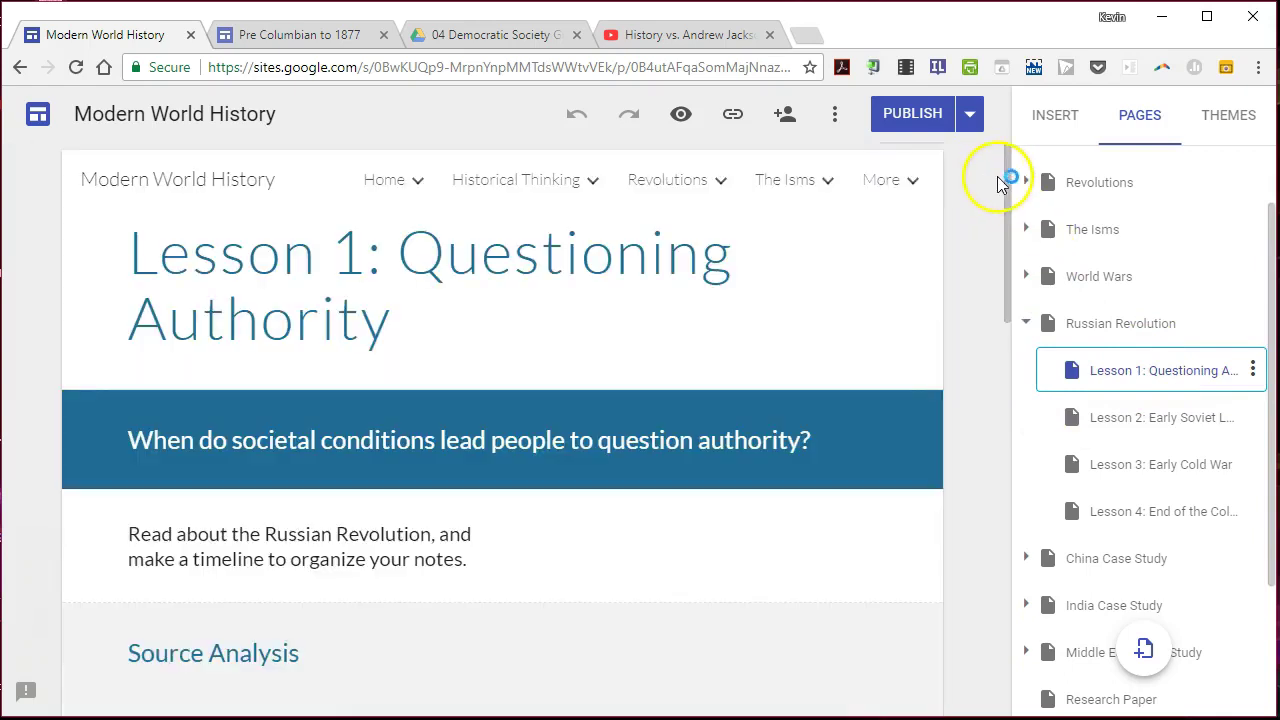
pyautogui.moveTo(997, 177); pyautogui.dragTo(998, 449)
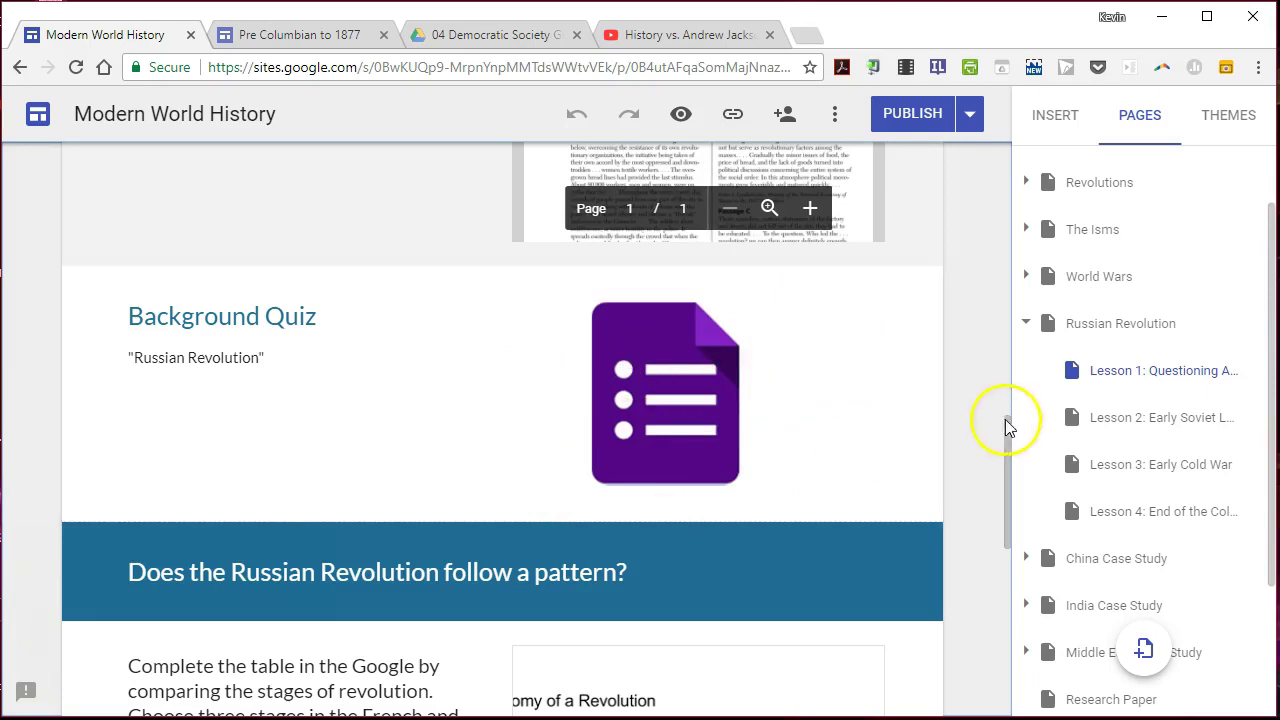
pyautogui.moveTo(1006, 423); pyautogui.dragTo(1006, 575)
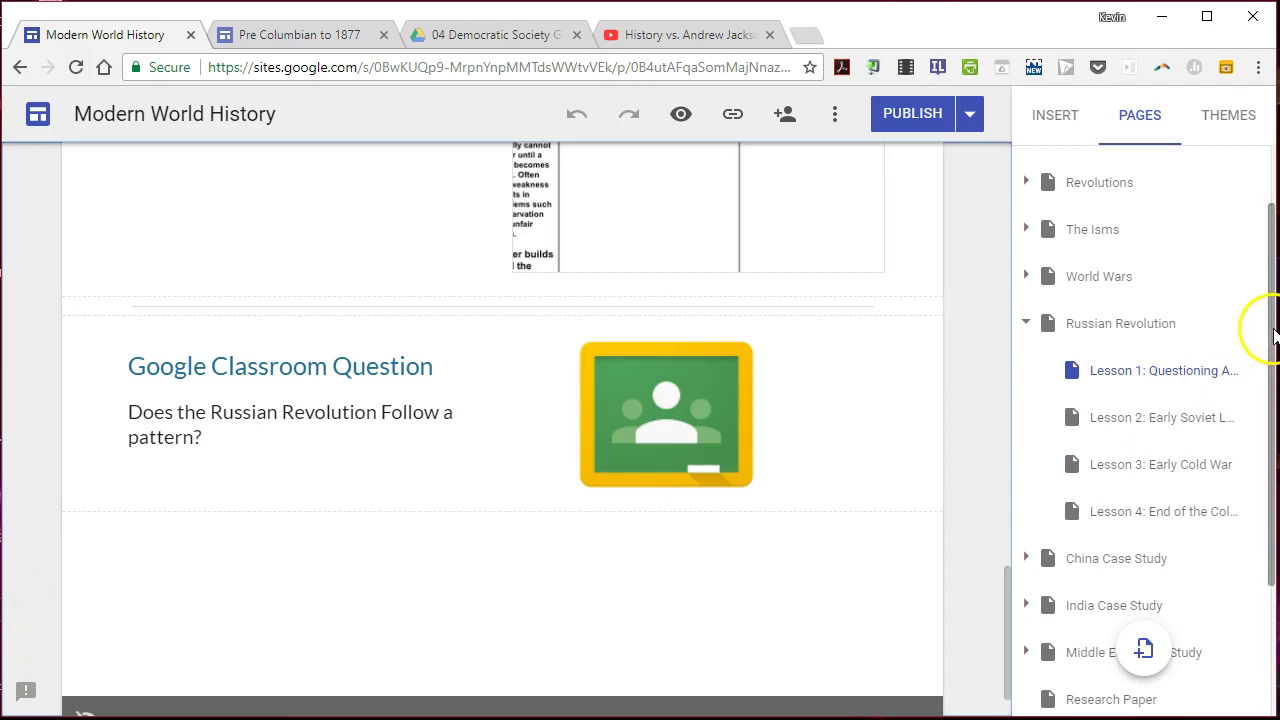
# Step: Return to the Templates page of Modern World History and review its reusable homework sections
pyautogui.moveTo(1274, 340); pyautogui.dragTo(1268, 466)
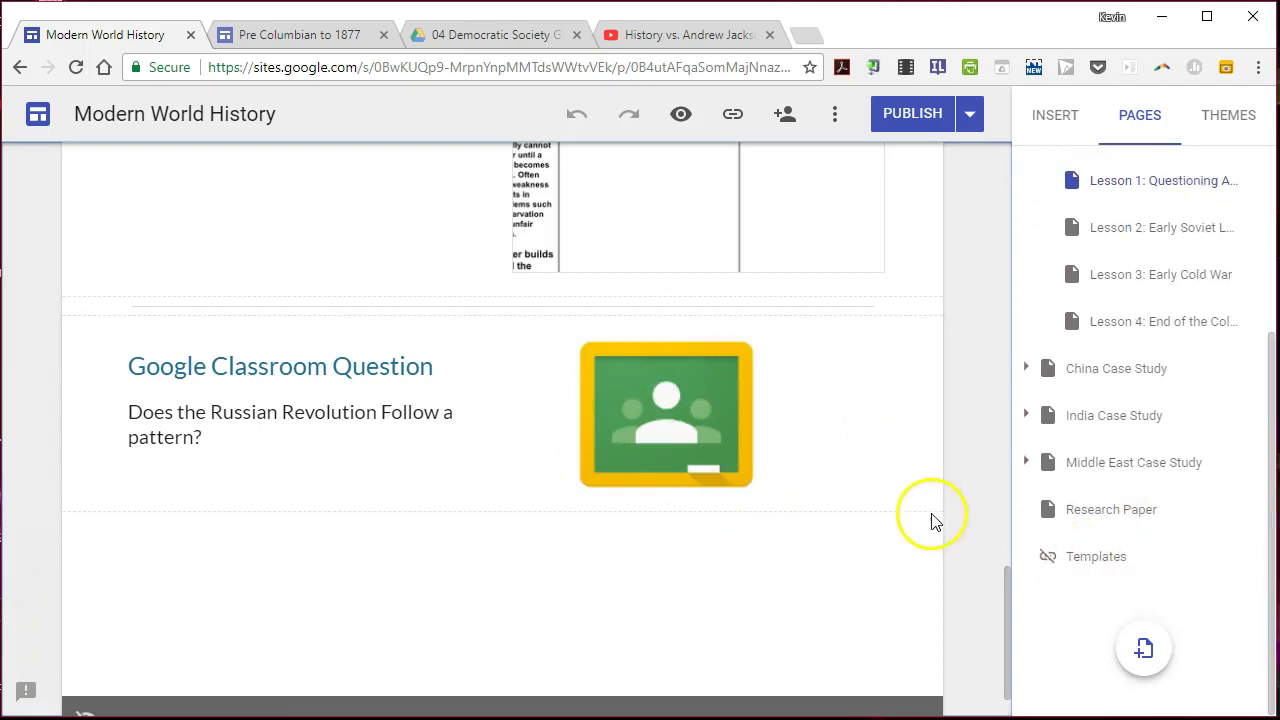
pyautogui.click(1098, 564)
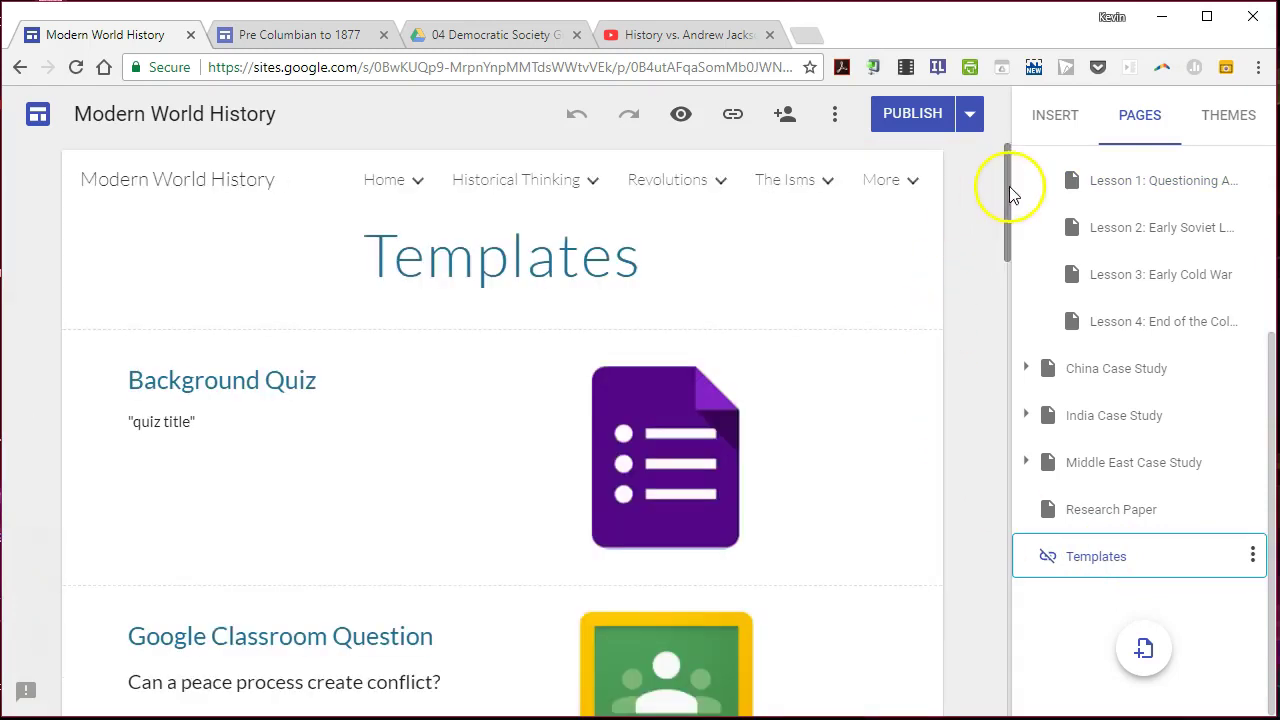
pyautogui.moveTo(1009, 188); pyautogui.dragTo(1004, 581)
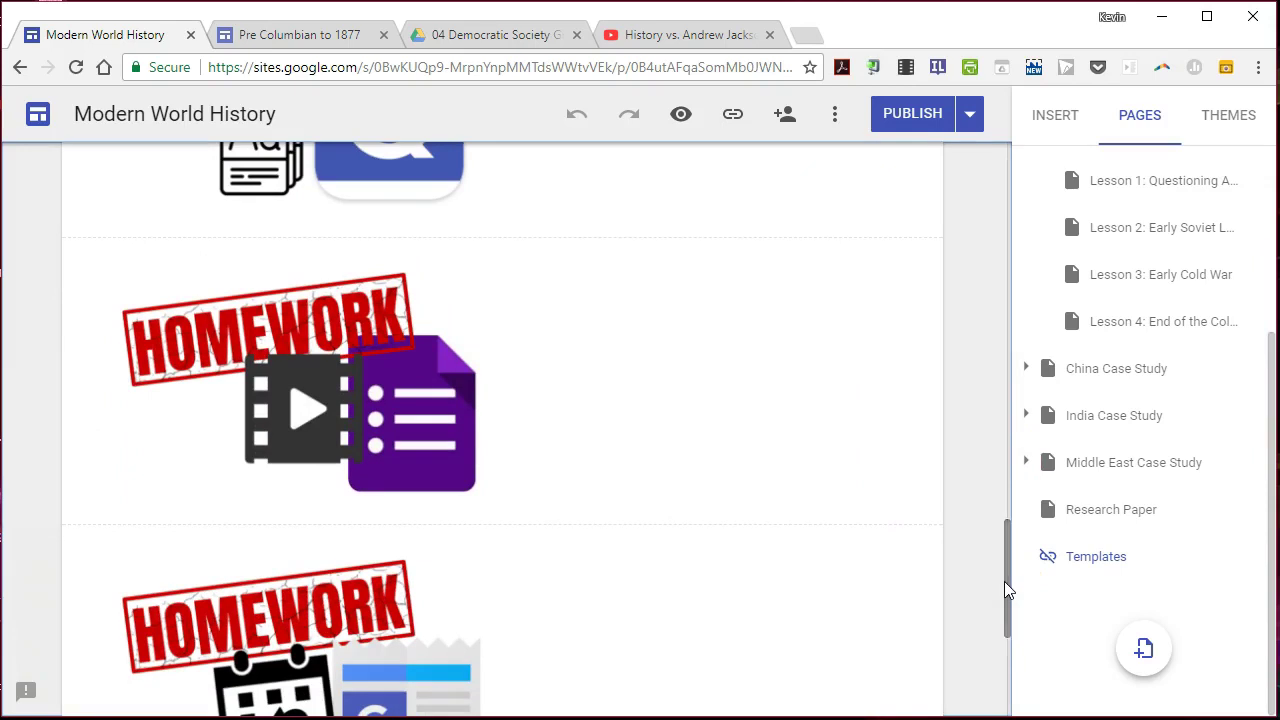
pyautogui.click(838, 350)
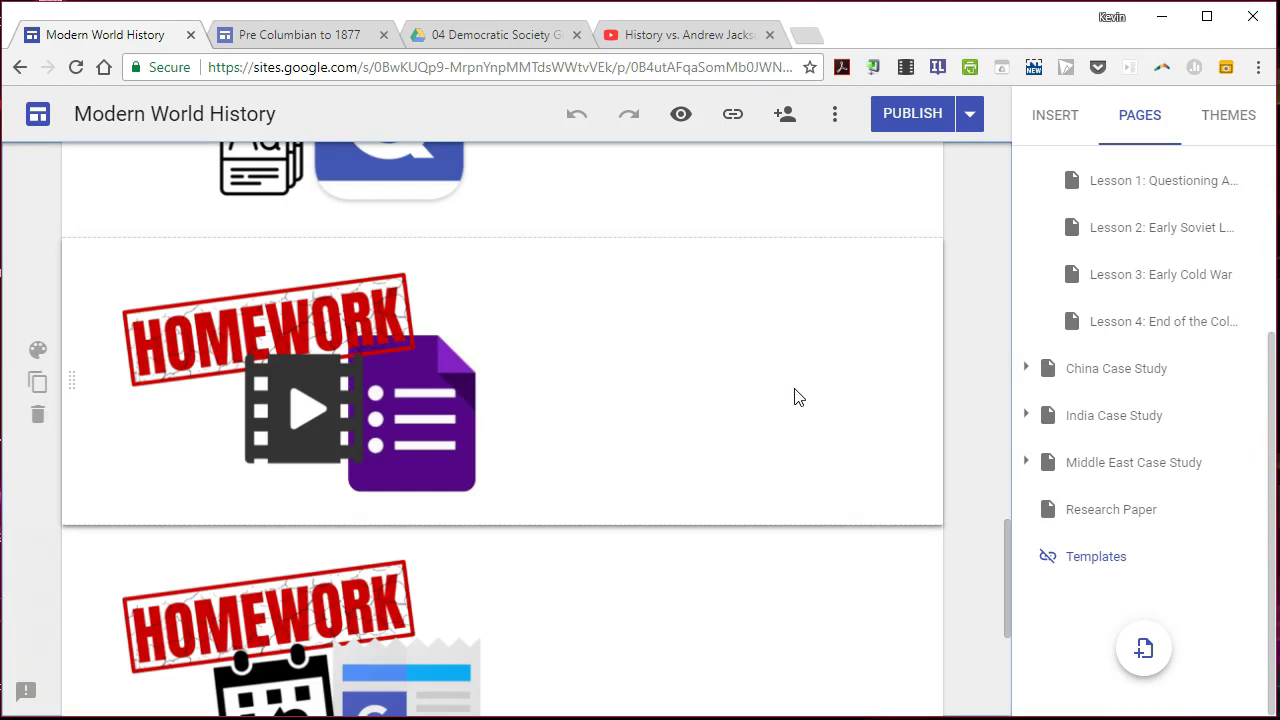
pyautogui.click(871, 324)
pyautogui.click(752, 325)
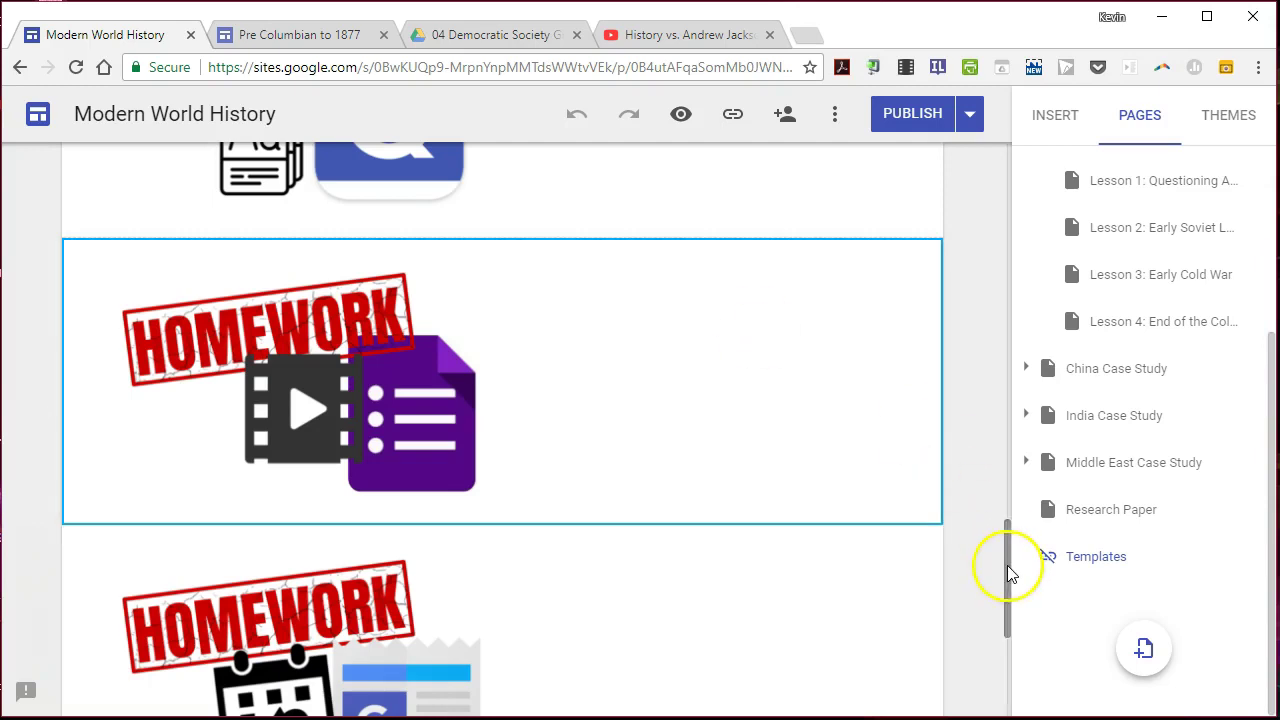
pyautogui.moveTo(1010, 575)
pyautogui.mouseDown()
pyautogui.moveTo(1006, 606)
pyautogui.moveTo(1006, 569)
pyautogui.mouseUp()
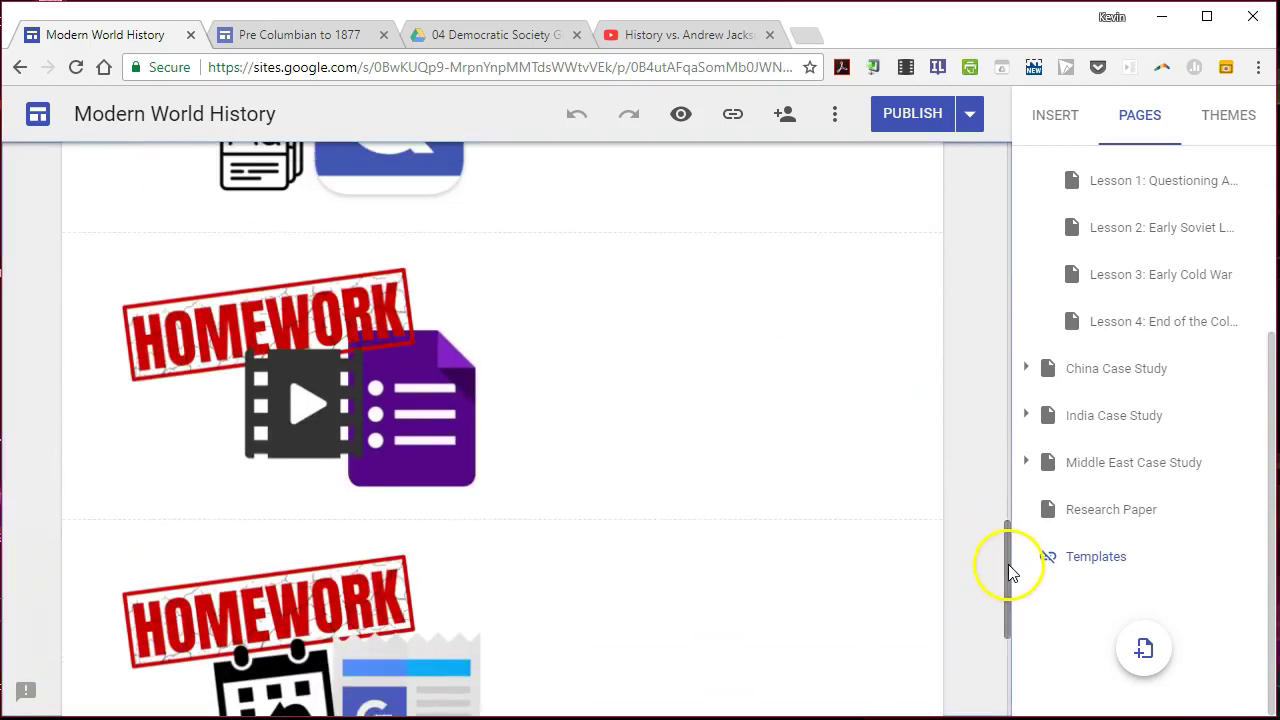
pyautogui.click(785, 198)
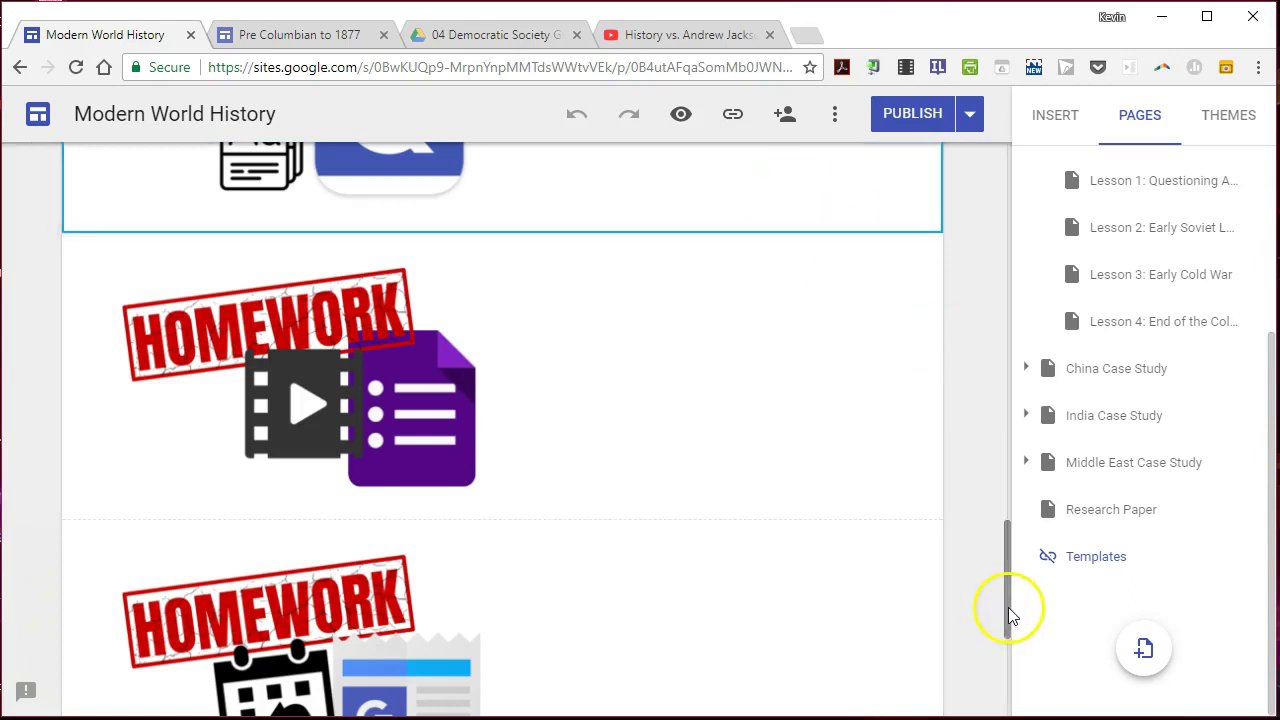
# Step: Copy the flashcards homework section and paste it below Podcast on the U.S. History I (1491-1877) Templates page
pyautogui.moveTo(1006, 608); pyautogui.dragTo(1010, 528)
pyautogui.click(834, 514)
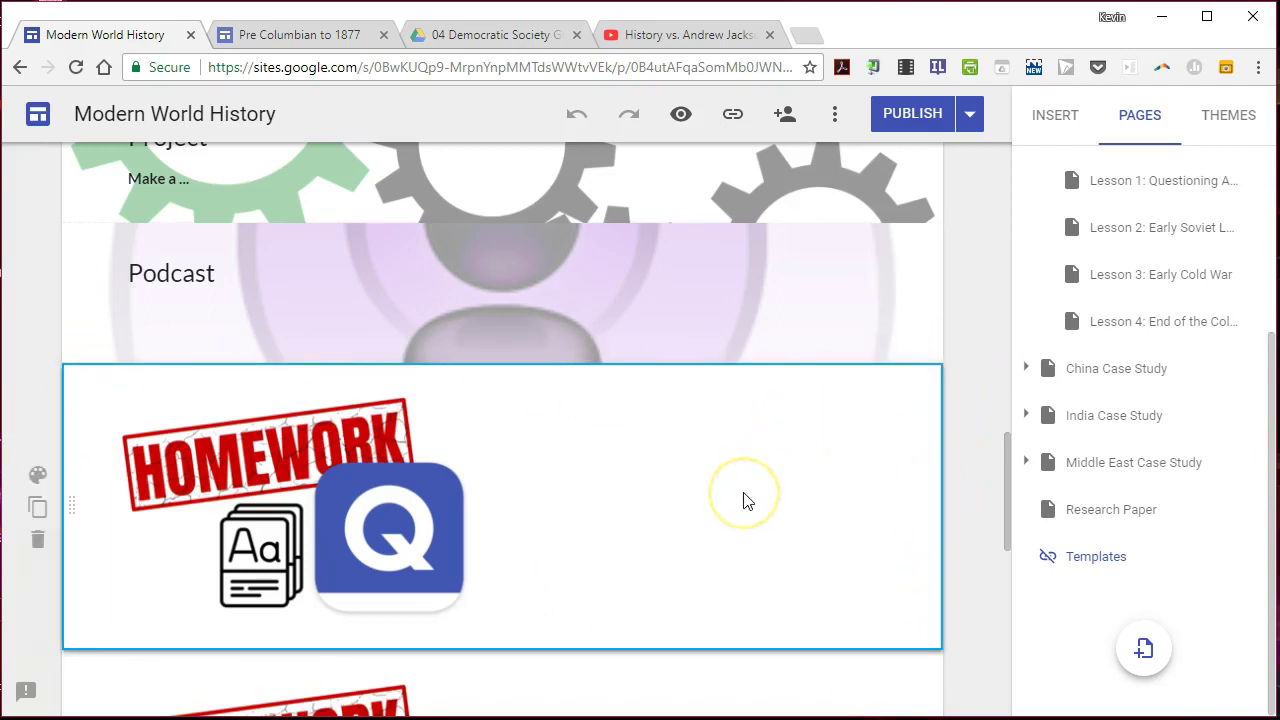
pyautogui.click(305, 38)
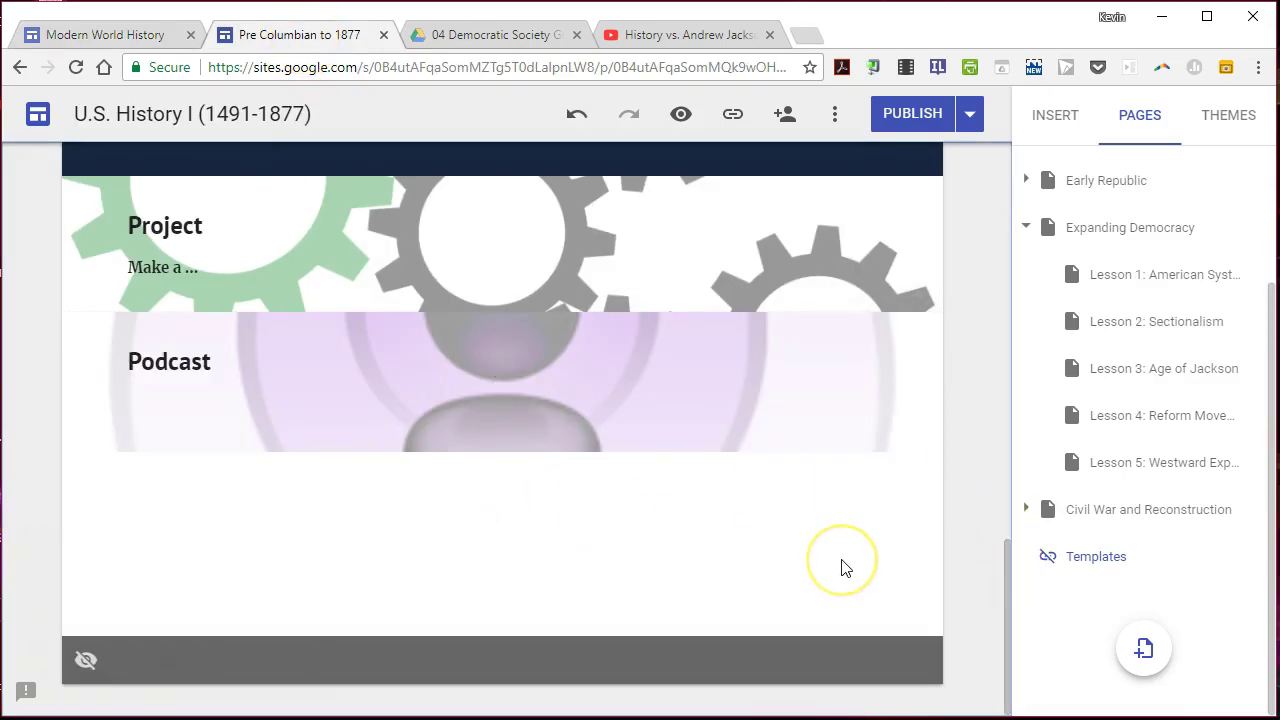
pyautogui.hotkey('ctrl', 'v')
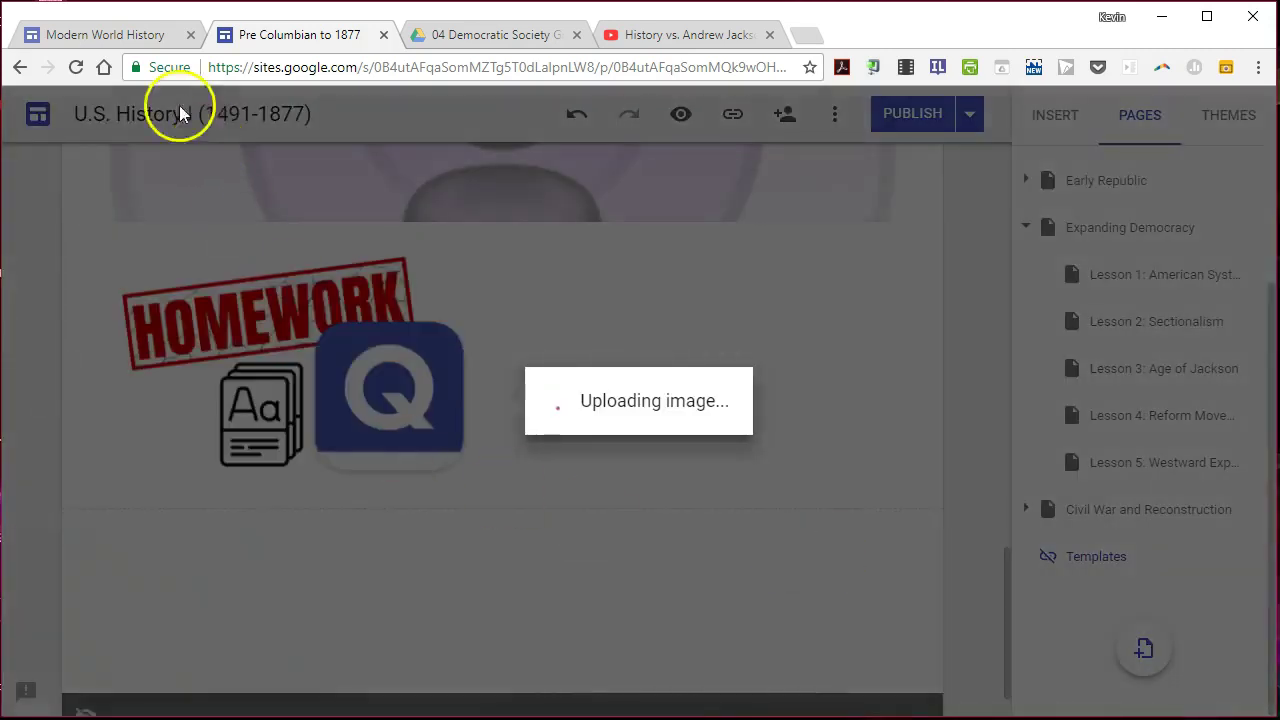
# Step: Copy the video-and-form homework section from Modern World History and paste it below the flashcards section in U.S. History I
pyautogui.click(112, 34)
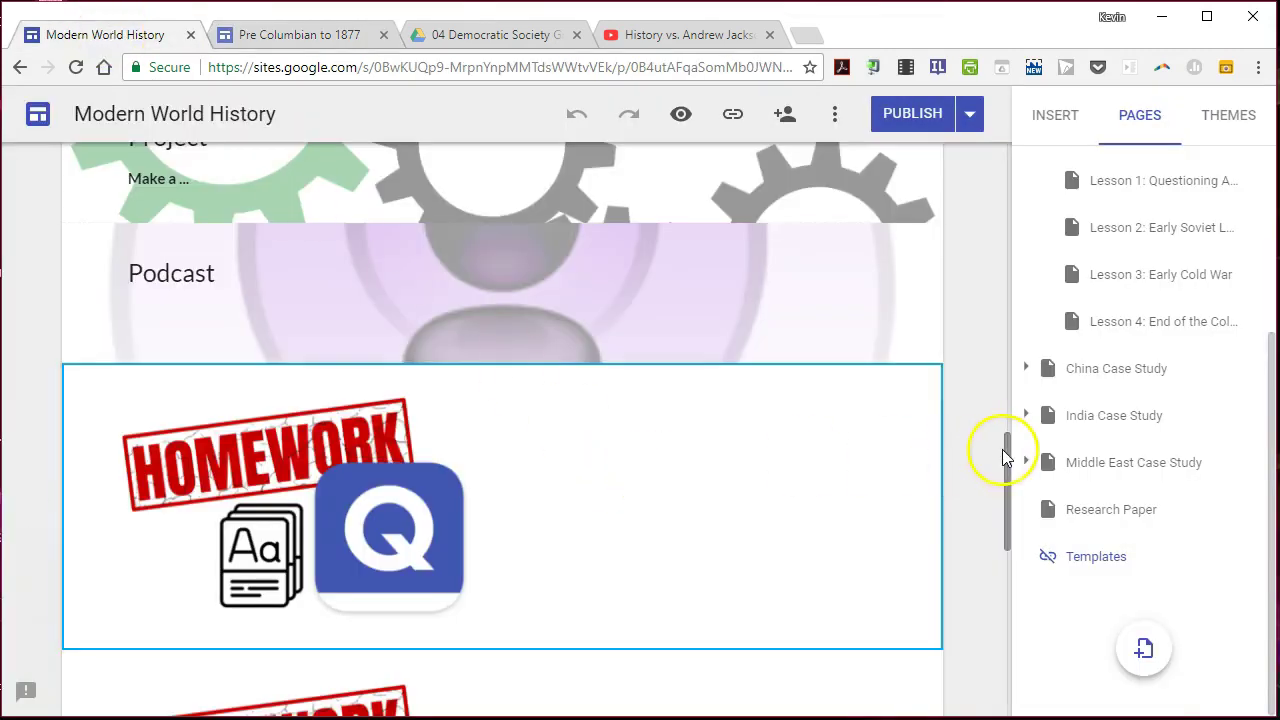
pyautogui.moveTo(1005, 449); pyautogui.dragTo(986, 531)
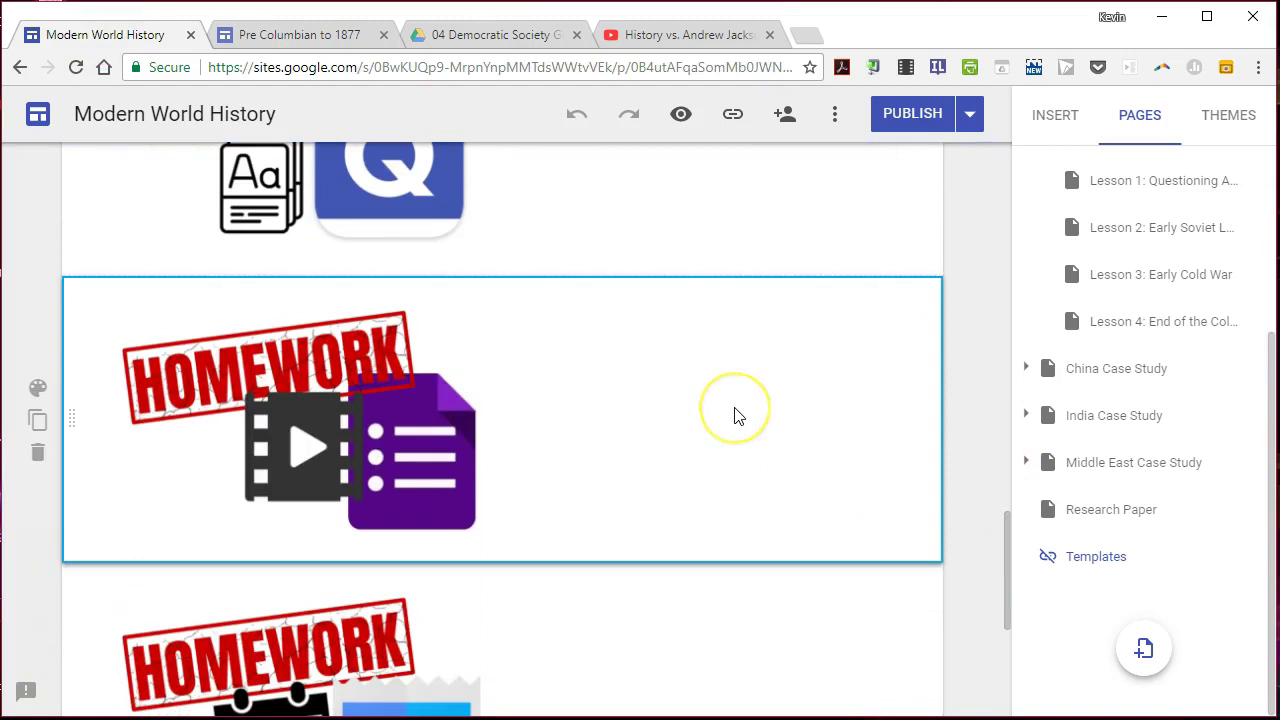
pyautogui.click(303, 38)
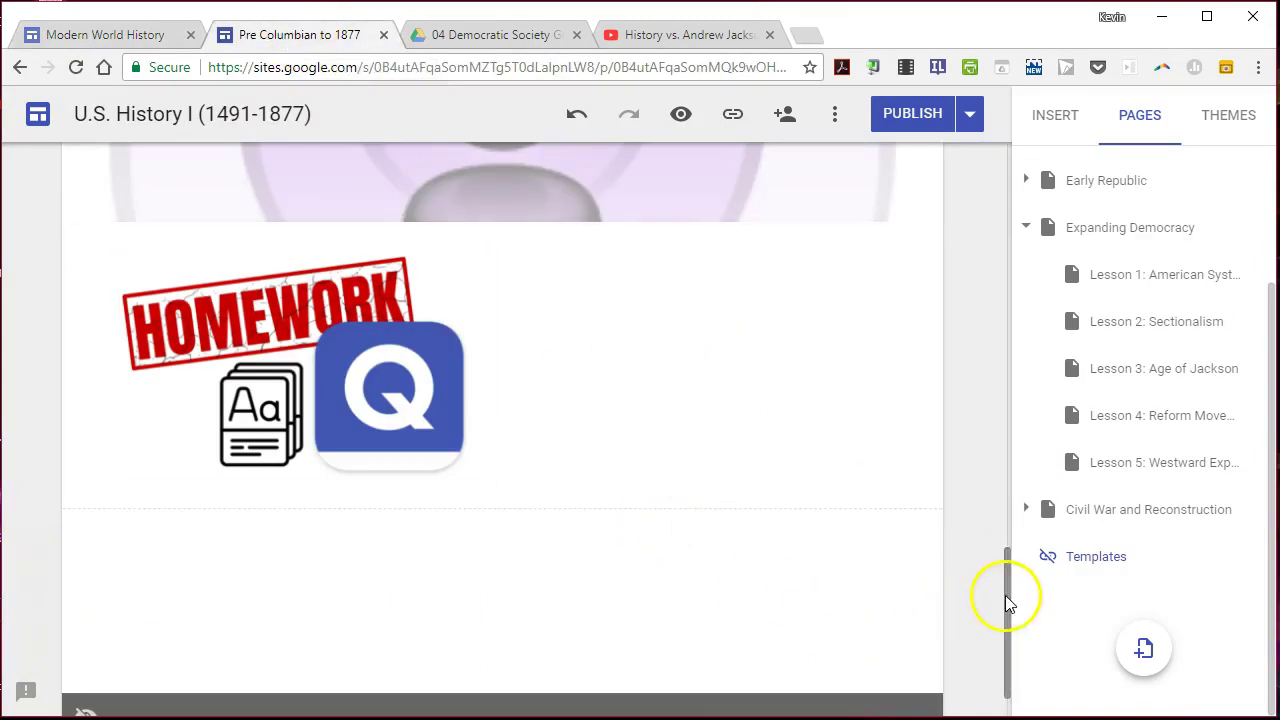
pyautogui.scroll(-1, 1006, 600)
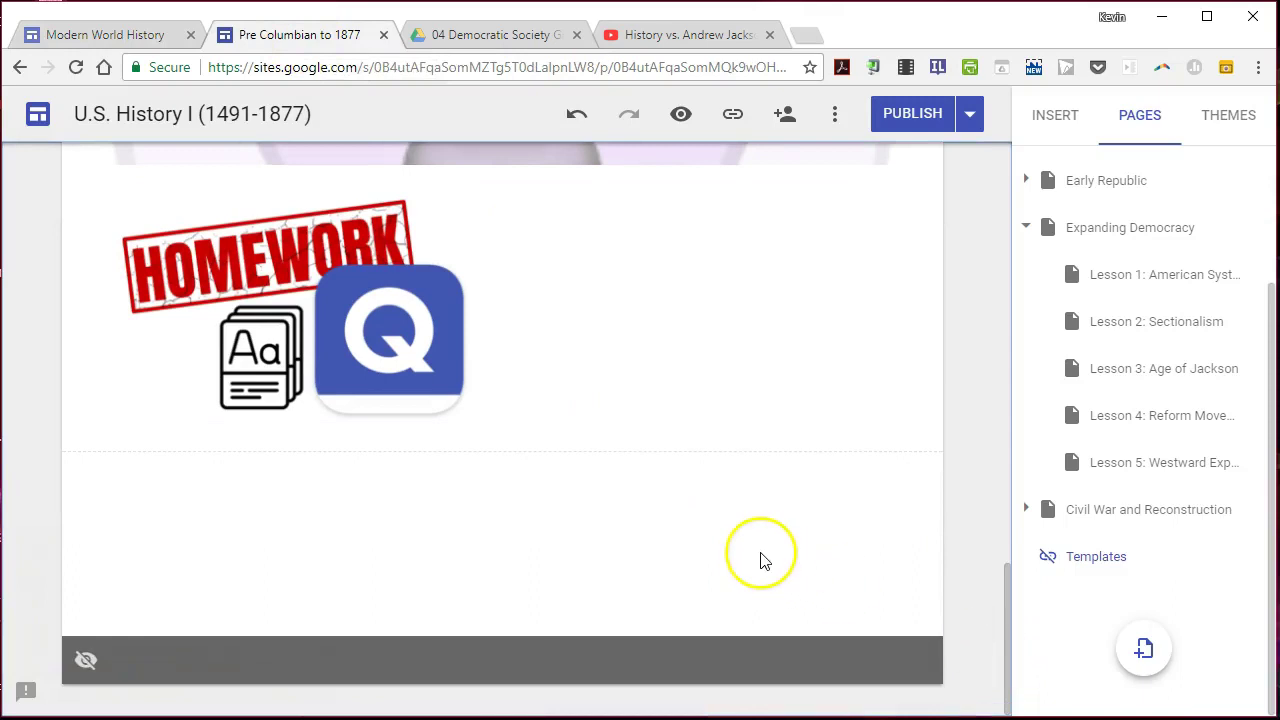
pyautogui.hotkey('ctrl', 'v')
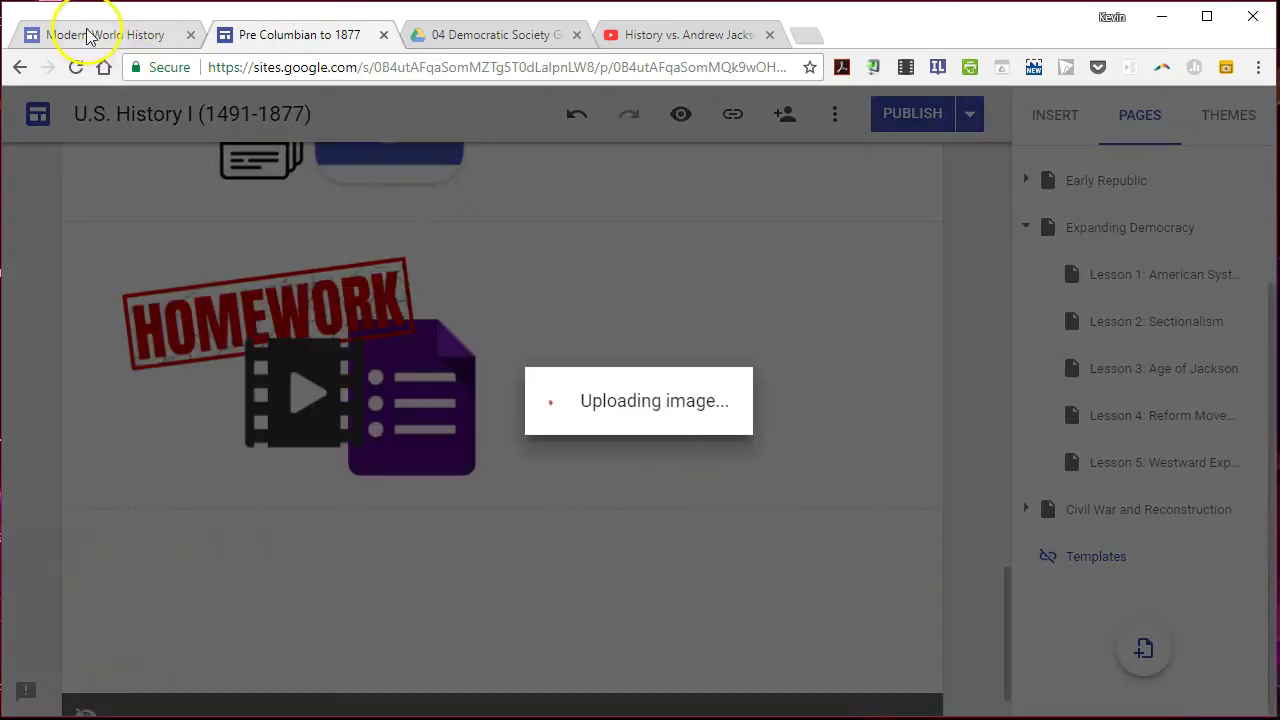
# Step: Copy the calendar-and-news homework section from Modern World History, paste it at the end of U.S. History I's Templates page, and review the pasted sections
pyautogui.click(90, 34)
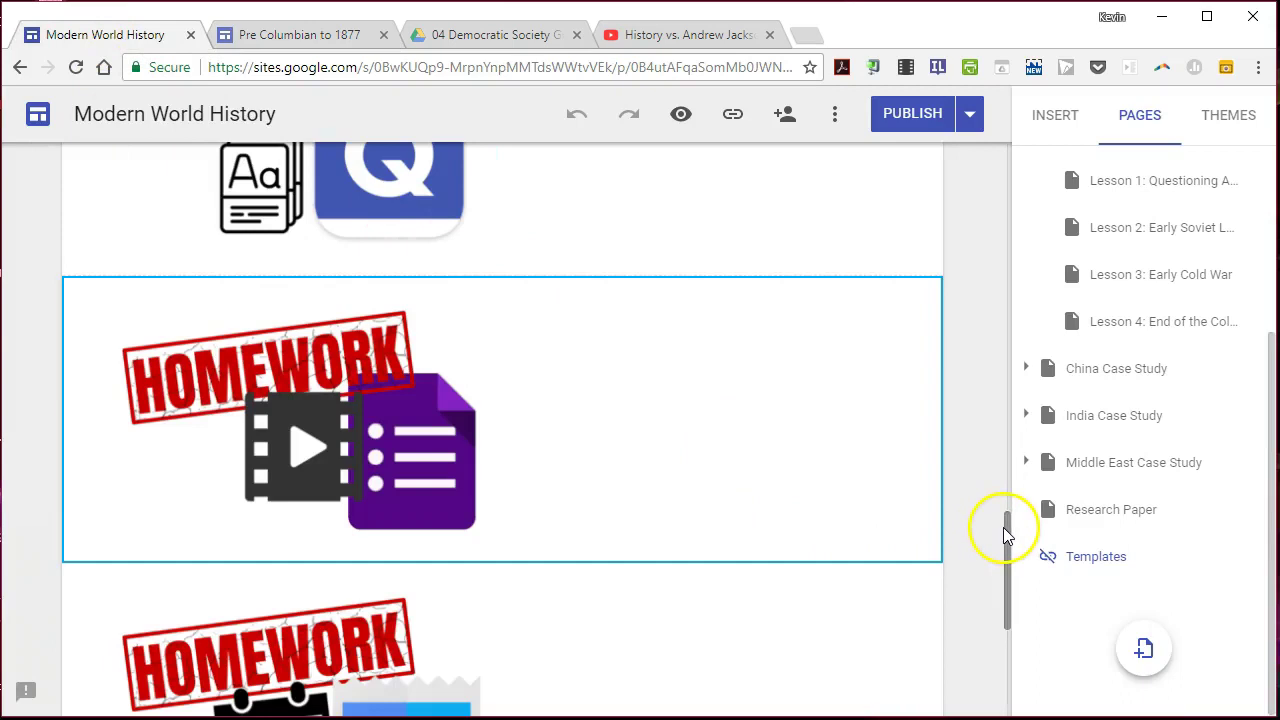
pyautogui.moveTo(1006, 523); pyautogui.dragTo(1006, 591)
pyautogui.click(770, 410)
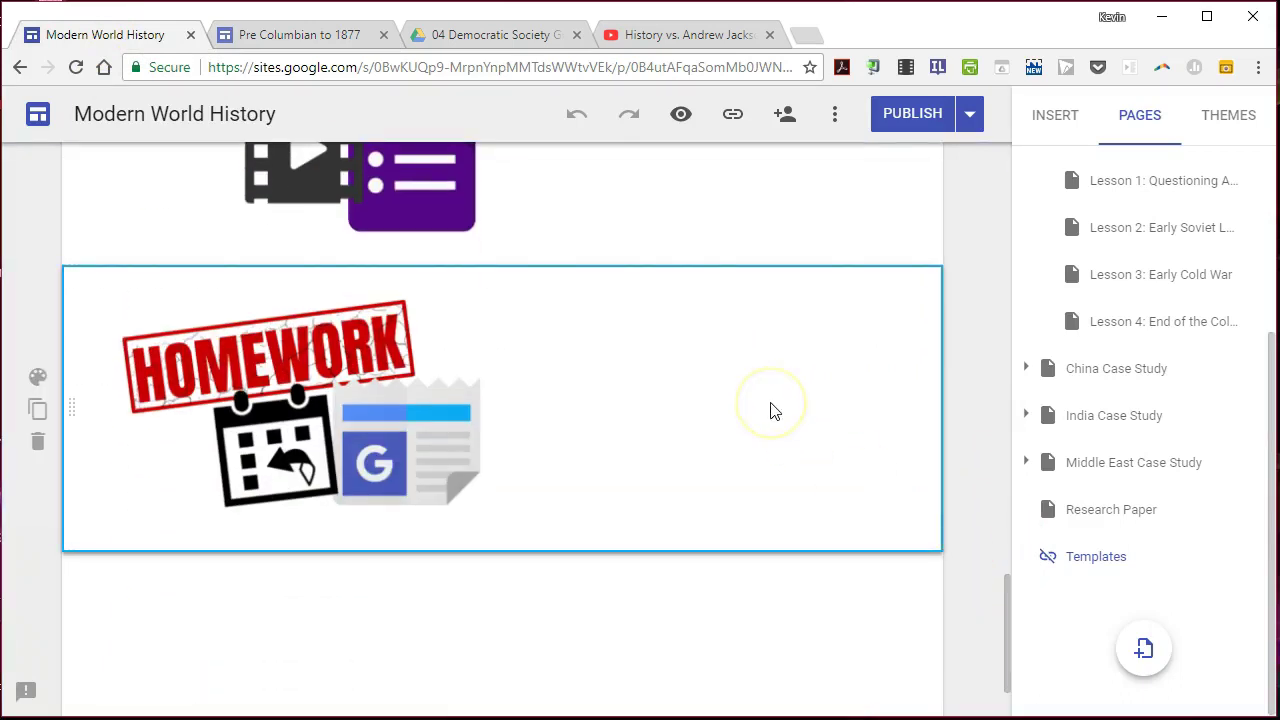
pyautogui.click(320, 37)
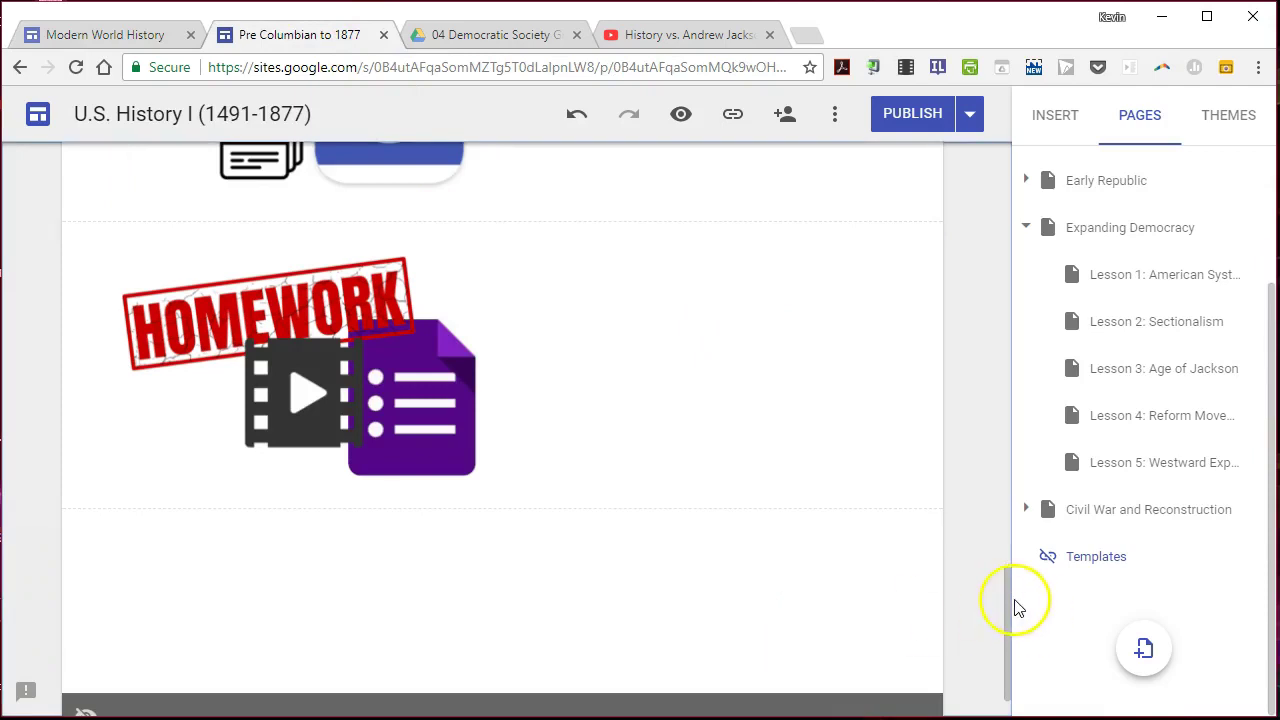
pyautogui.moveTo(1009, 597); pyautogui.dragTo(1010, 621)
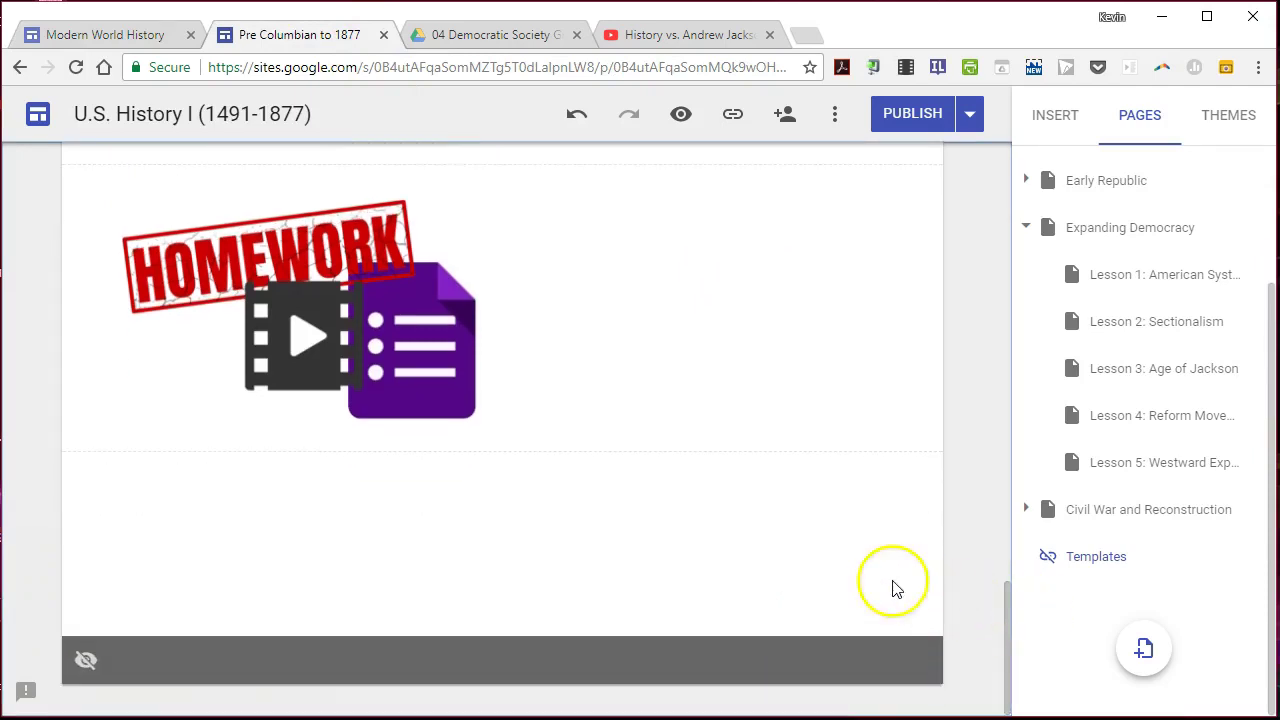
pyautogui.hotkey('ctrl', 'v')
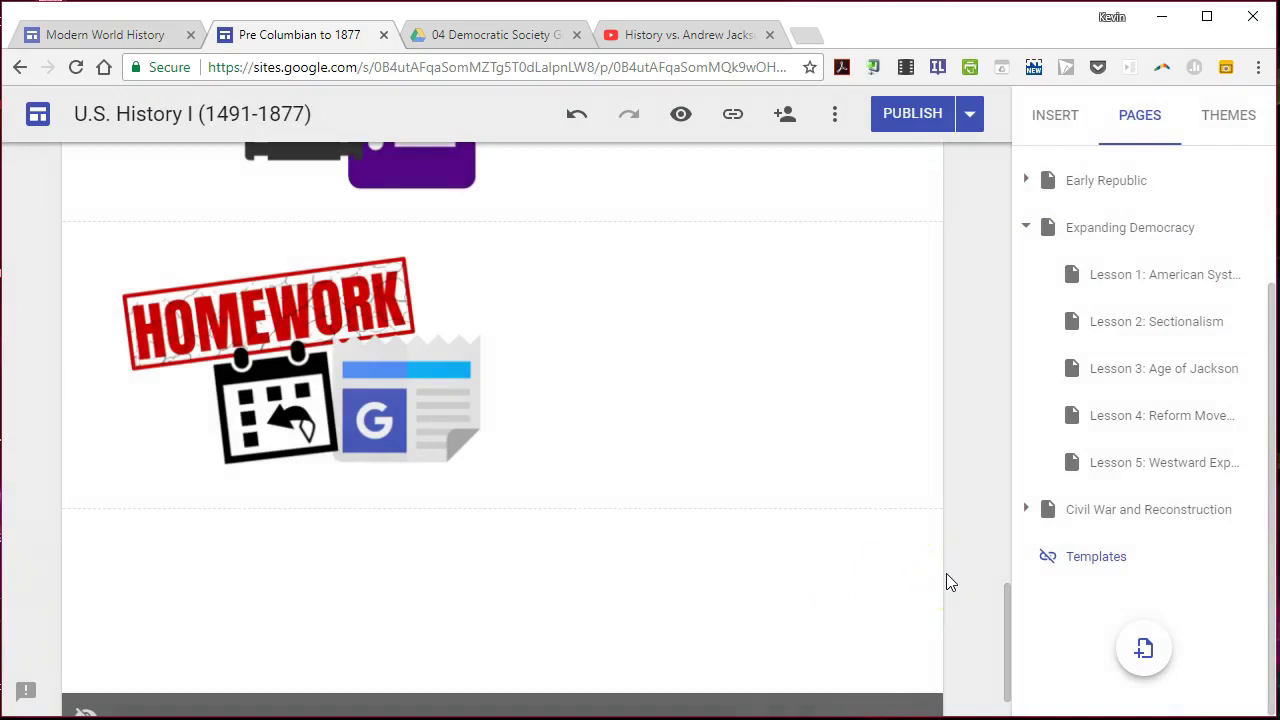
pyautogui.moveTo(1007, 605); pyautogui.dragTo(991, 518)
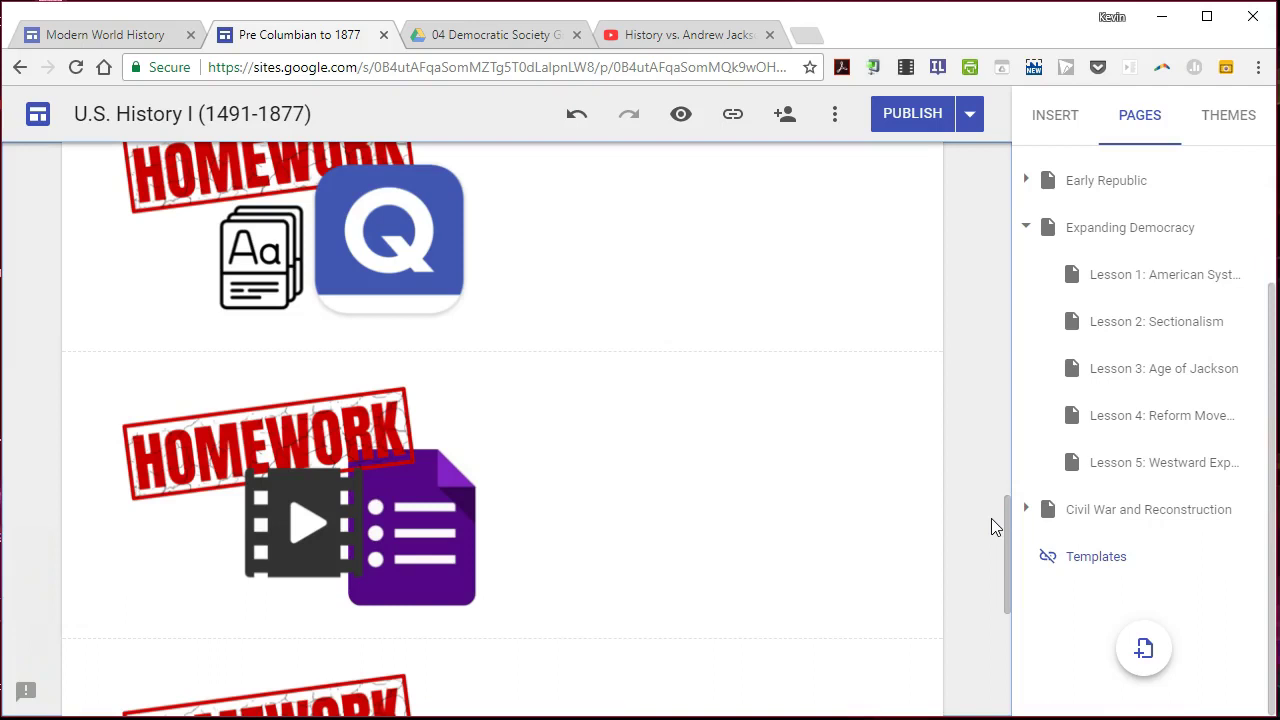
# Step: Copy the video-and-form homework section from Templates, paste it into Lesson 3: Age of Jackson, and place it between Andrew Jackson's Presidency and Source Analysis
pyautogui.moveTo(1007, 524); pyautogui.dragTo(1007, 524)
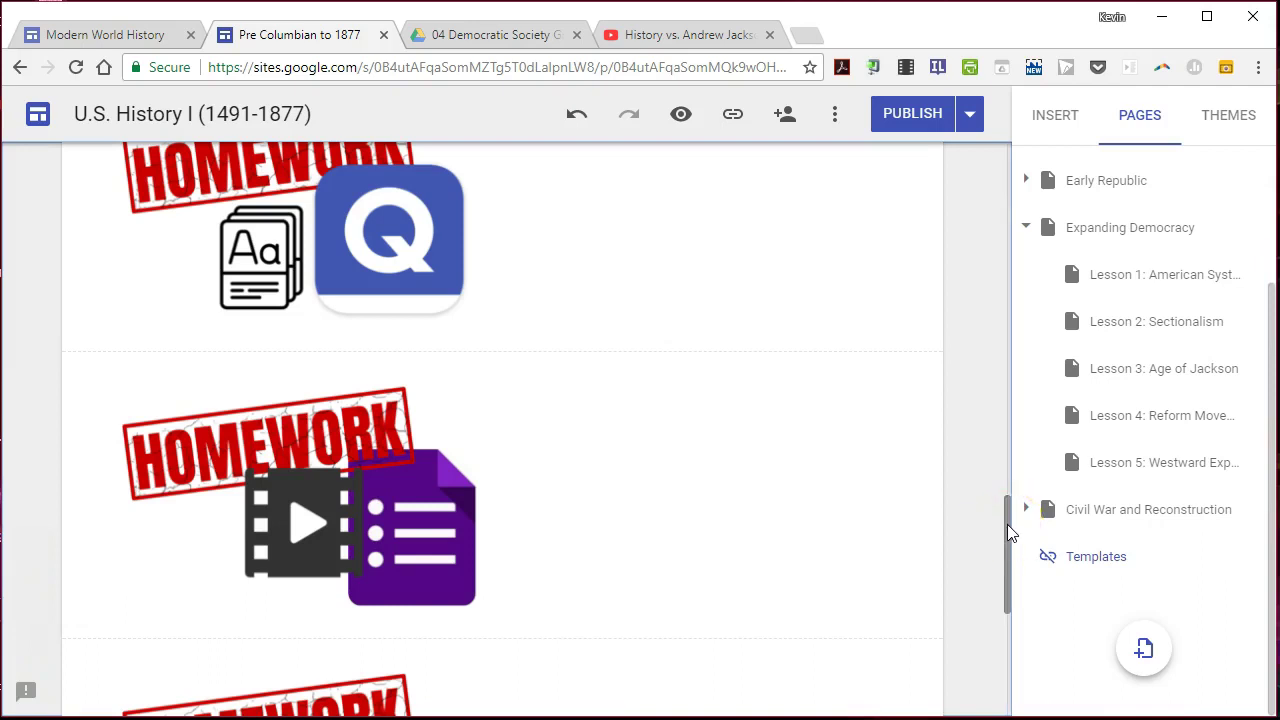
pyautogui.moveTo(1007, 523); pyautogui.dragTo(1006, 514)
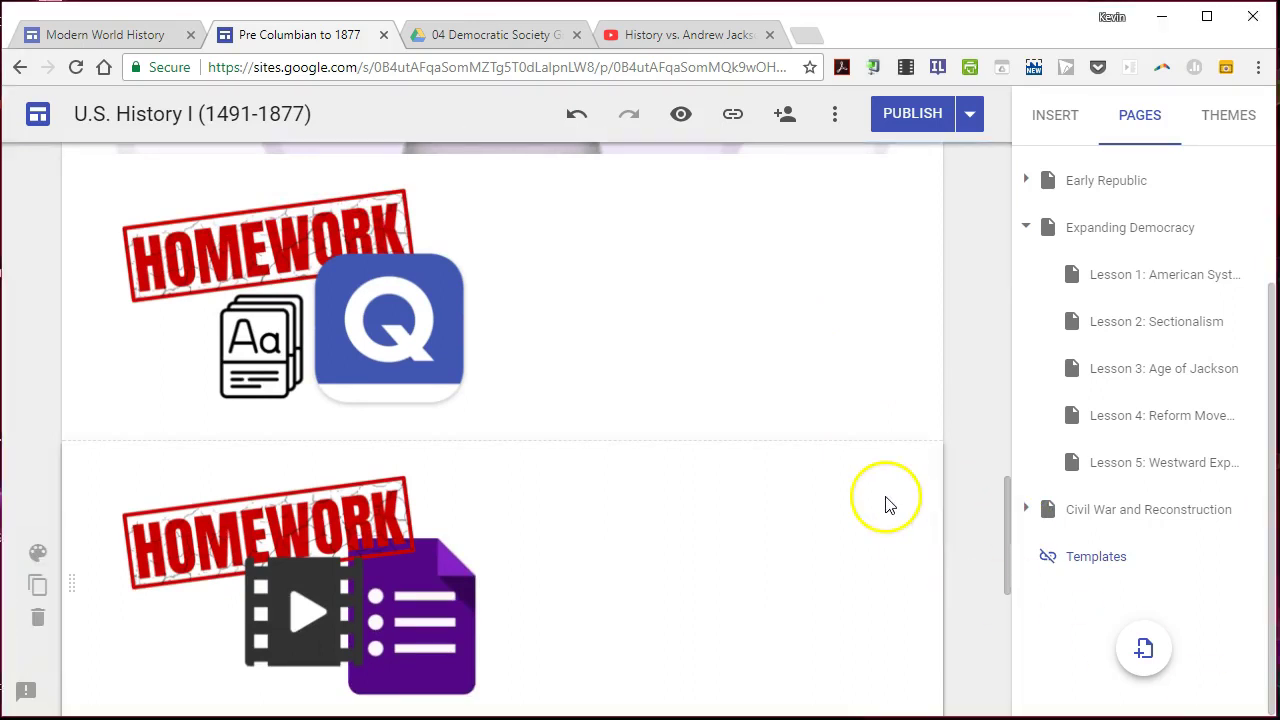
pyautogui.scroll(-3, 986, 514)
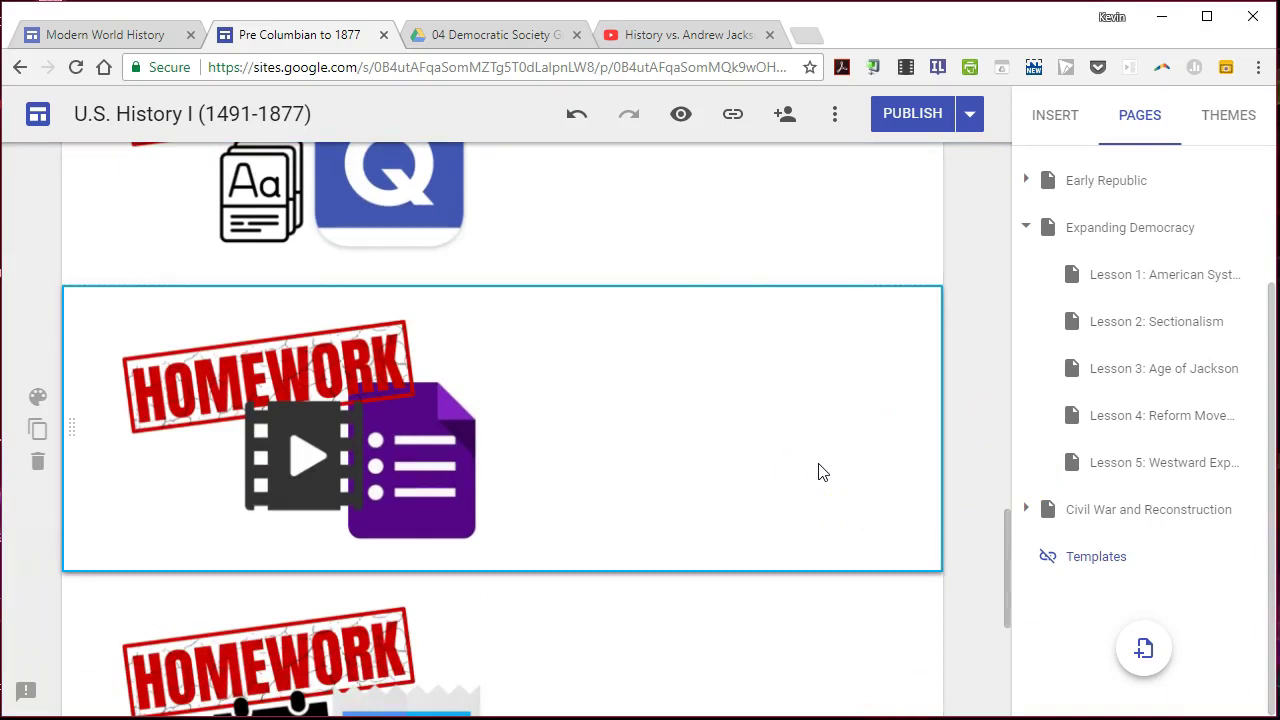
pyautogui.click(1133, 378)
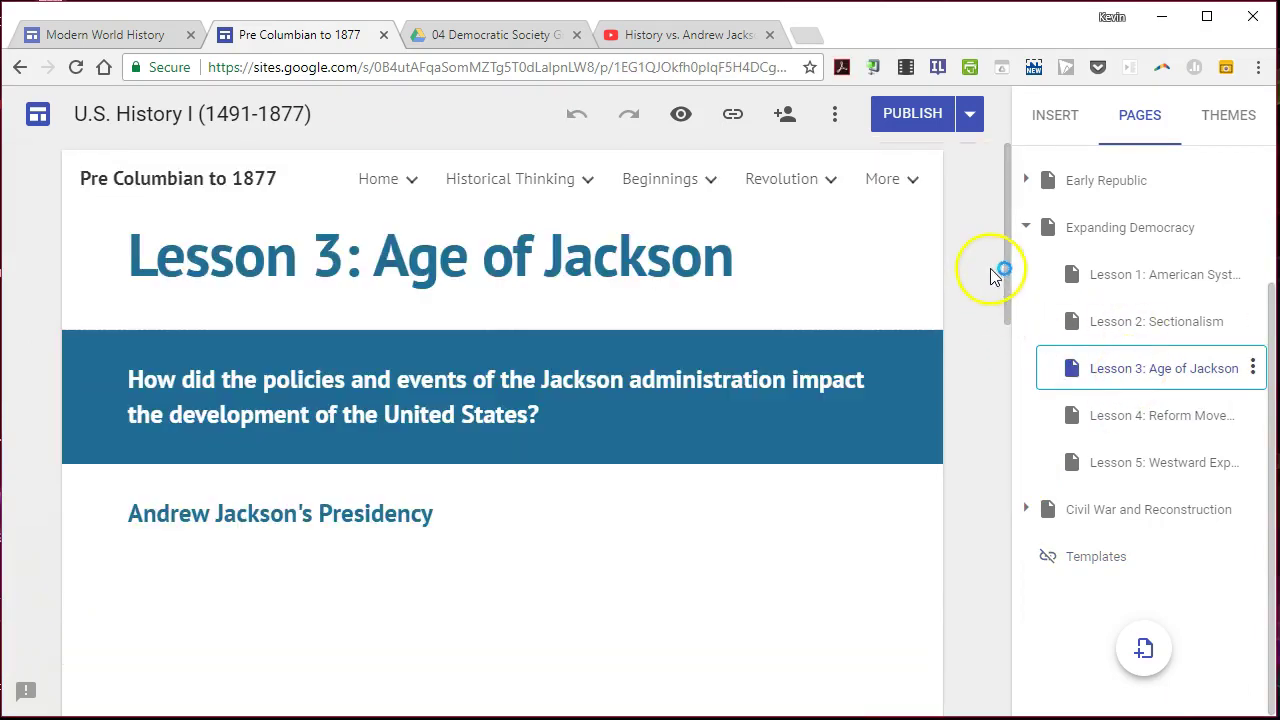
pyautogui.moveTo(1007, 249); pyautogui.dragTo(1001, 342)
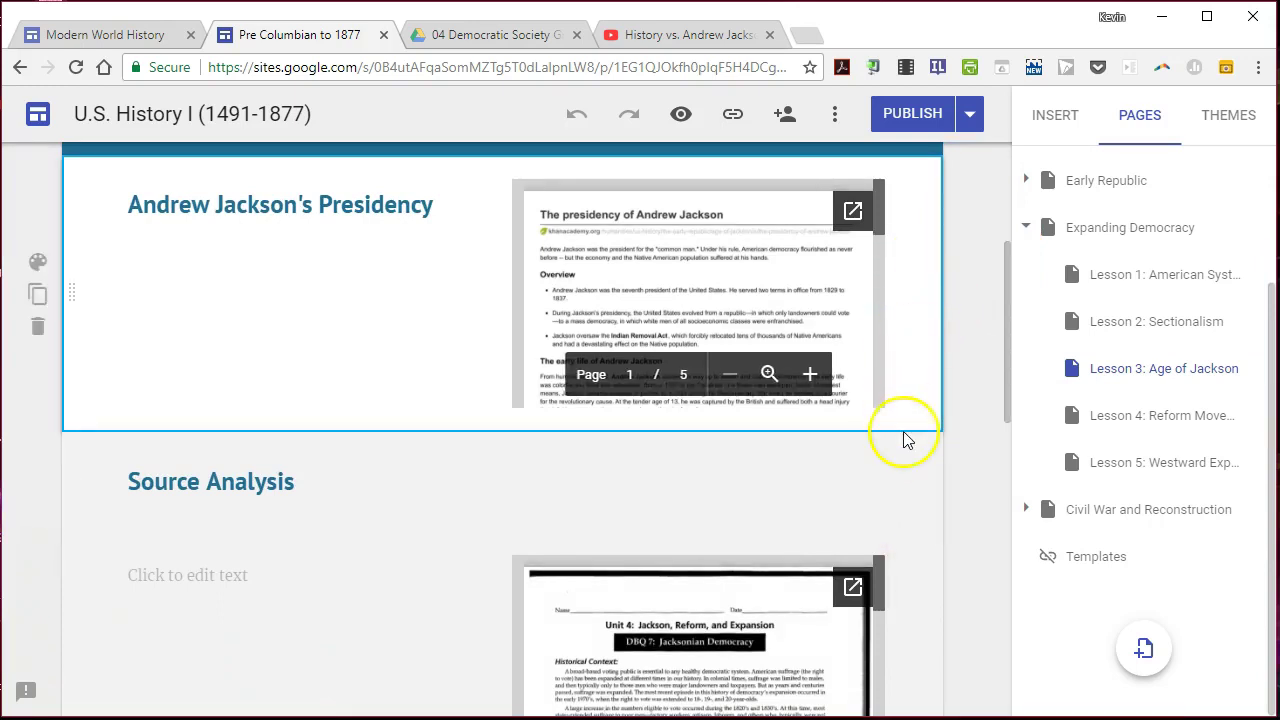
pyautogui.hotkey('ctrl', 'v')
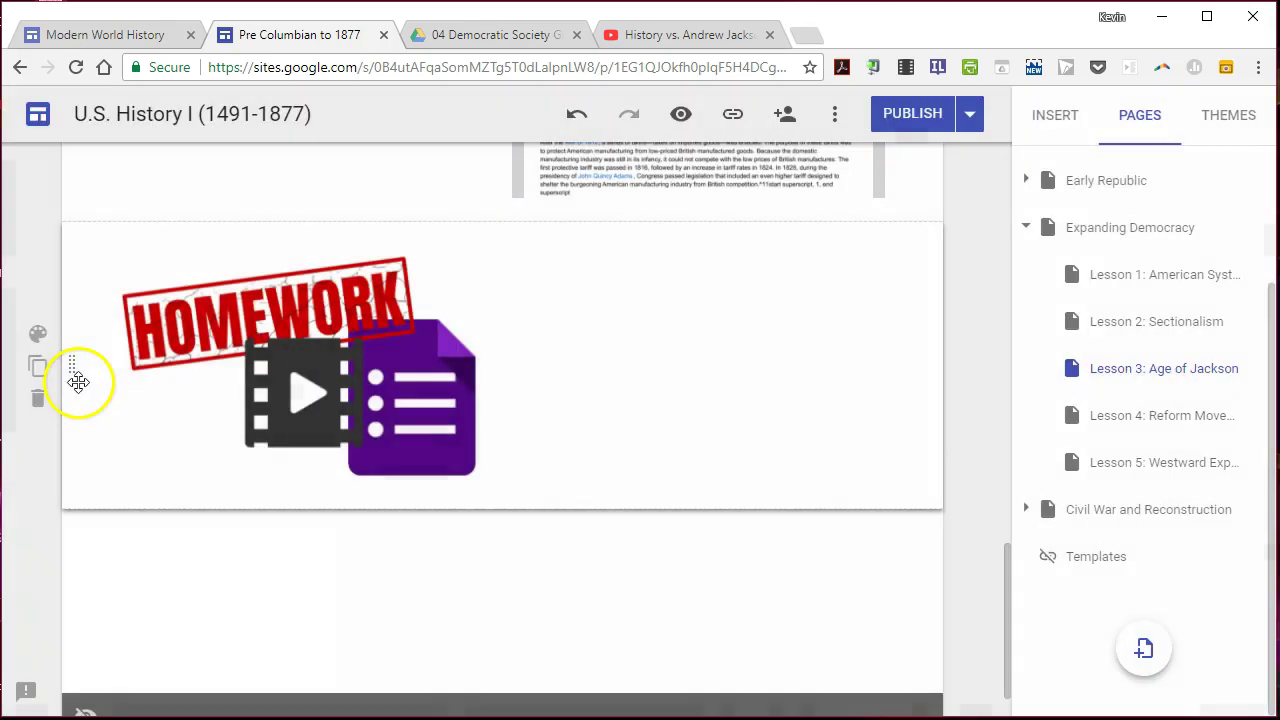
pyautogui.moveTo(80, 346); pyautogui.dragTo(80, 444)
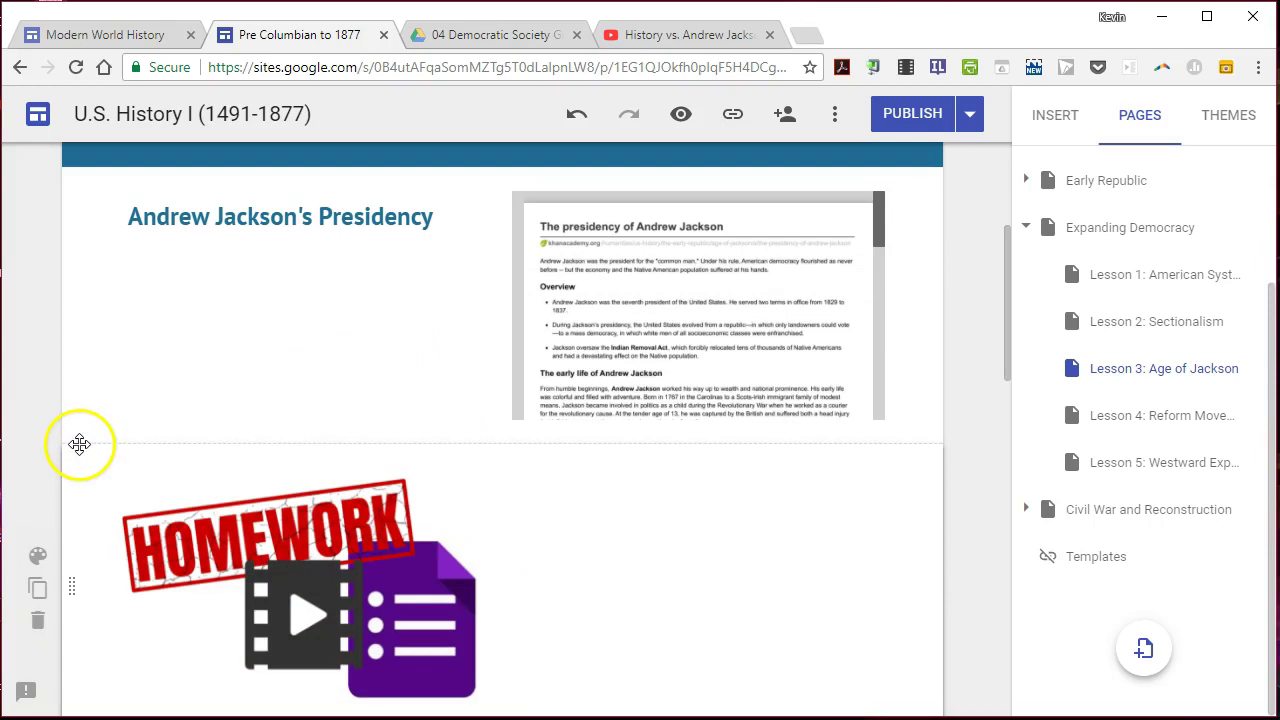
# Step: Copy the web address of the TED-Ed video History vs. Andrew Jackson on YouTube
pyautogui.moveTo(1005, 310); pyautogui.dragTo(1006, 343)
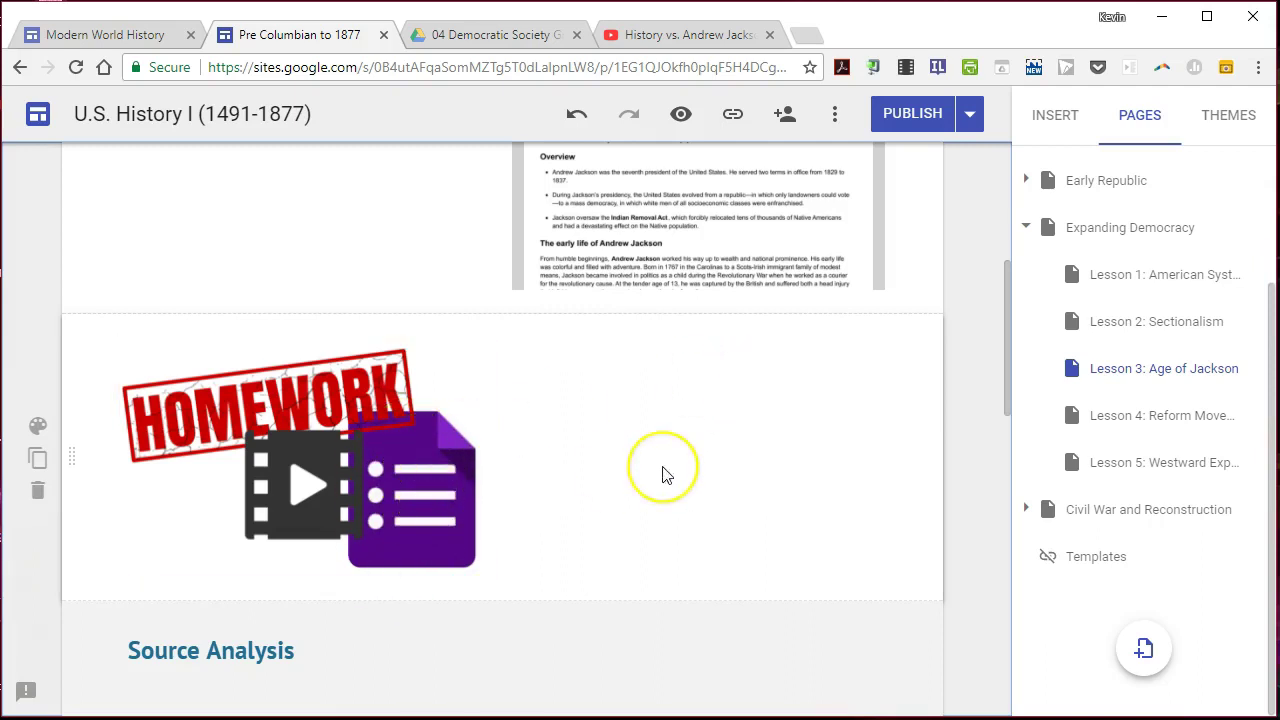
pyautogui.click(697, 34)
pyautogui.click(369, 67)
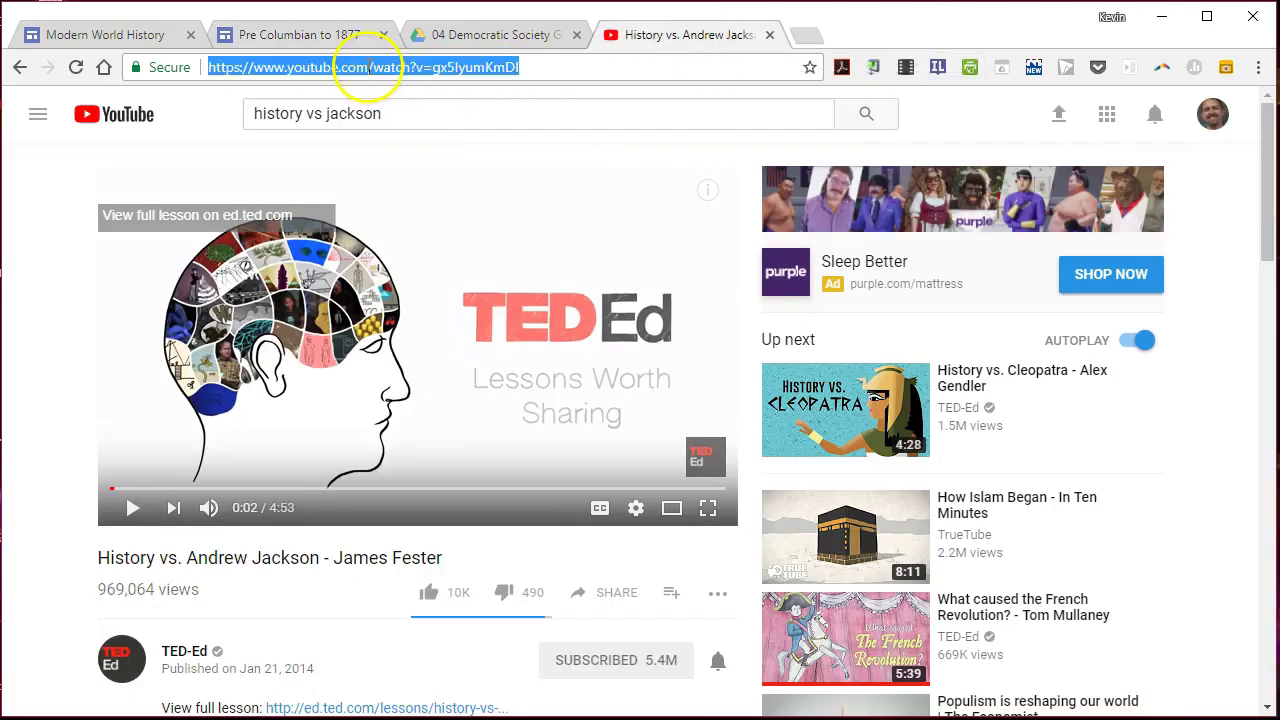
pyautogui.click(125, 35)
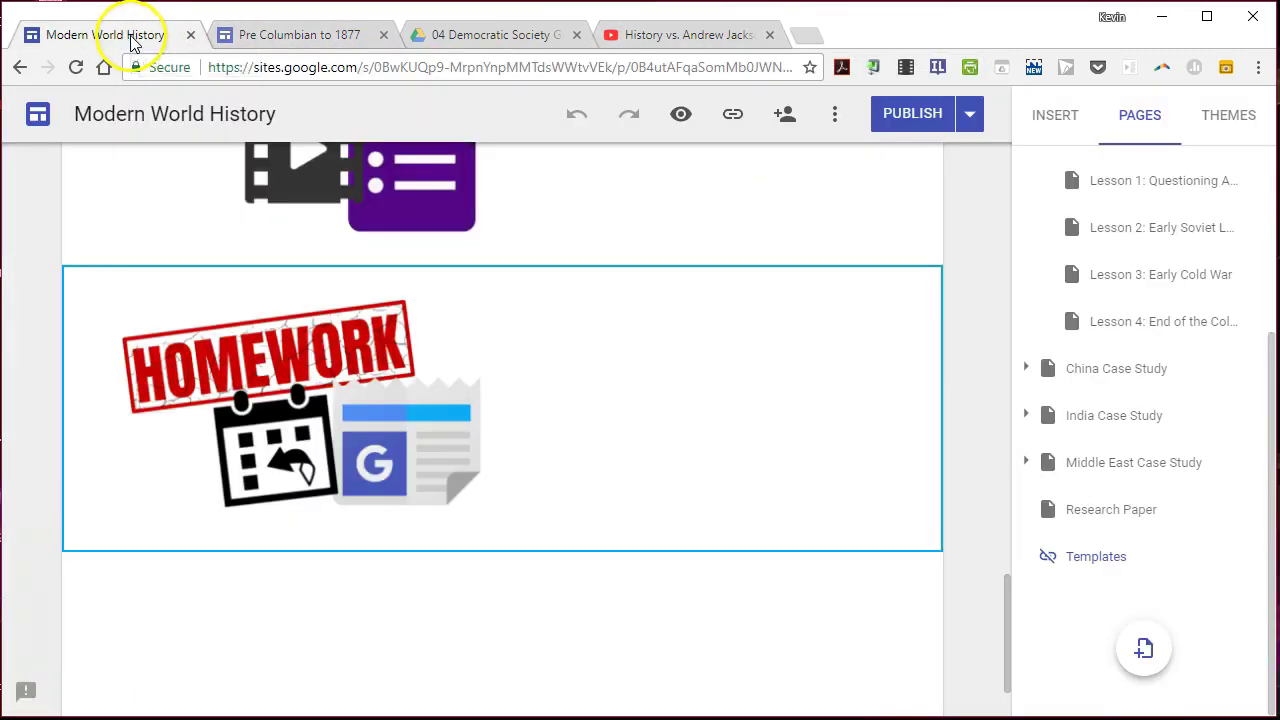
pyautogui.doubleClick(714, 412)
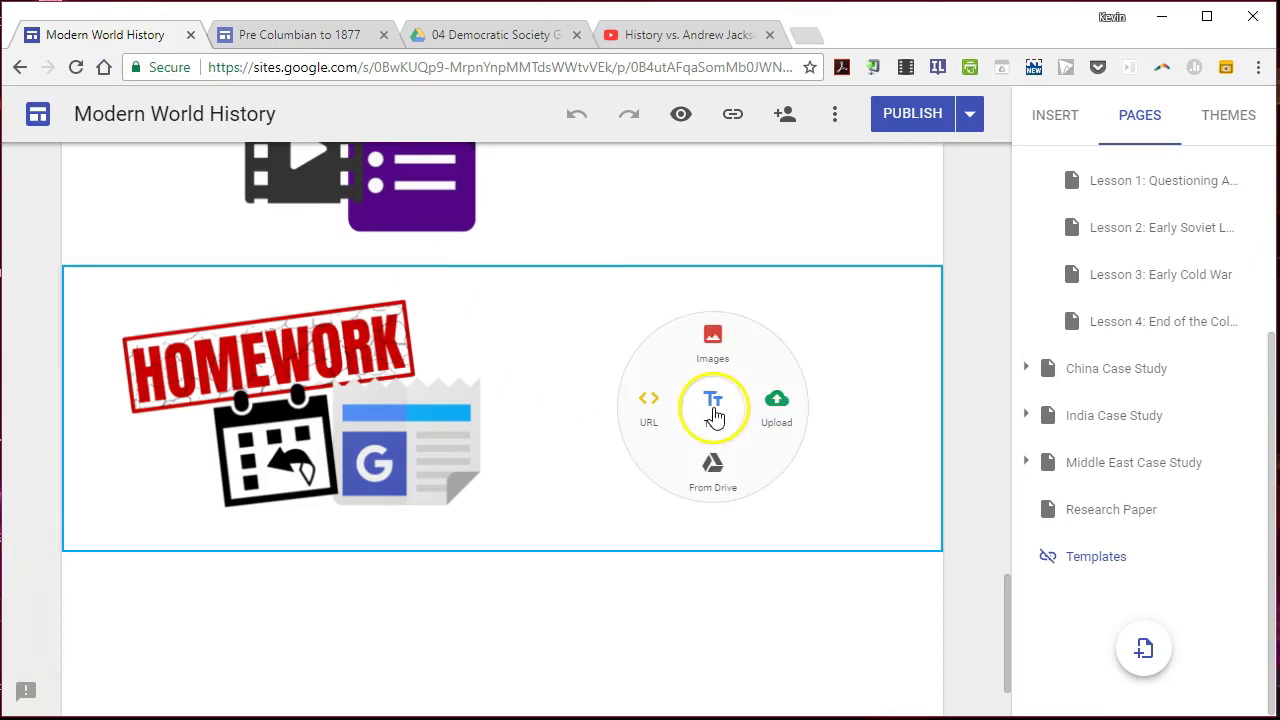
pyautogui.click(650, 402)
pyautogui.write('https://www.youtube.com/watch?v=gx5IyumKmDI')
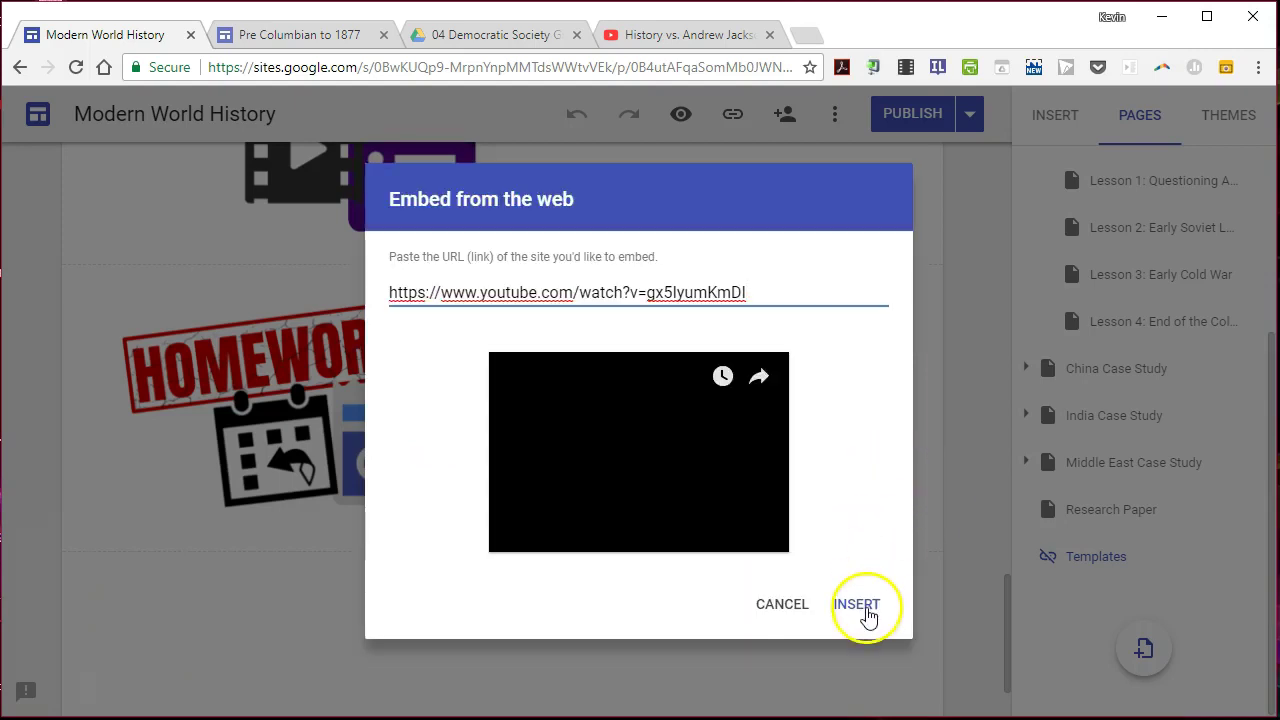
pyautogui.click(862, 608)
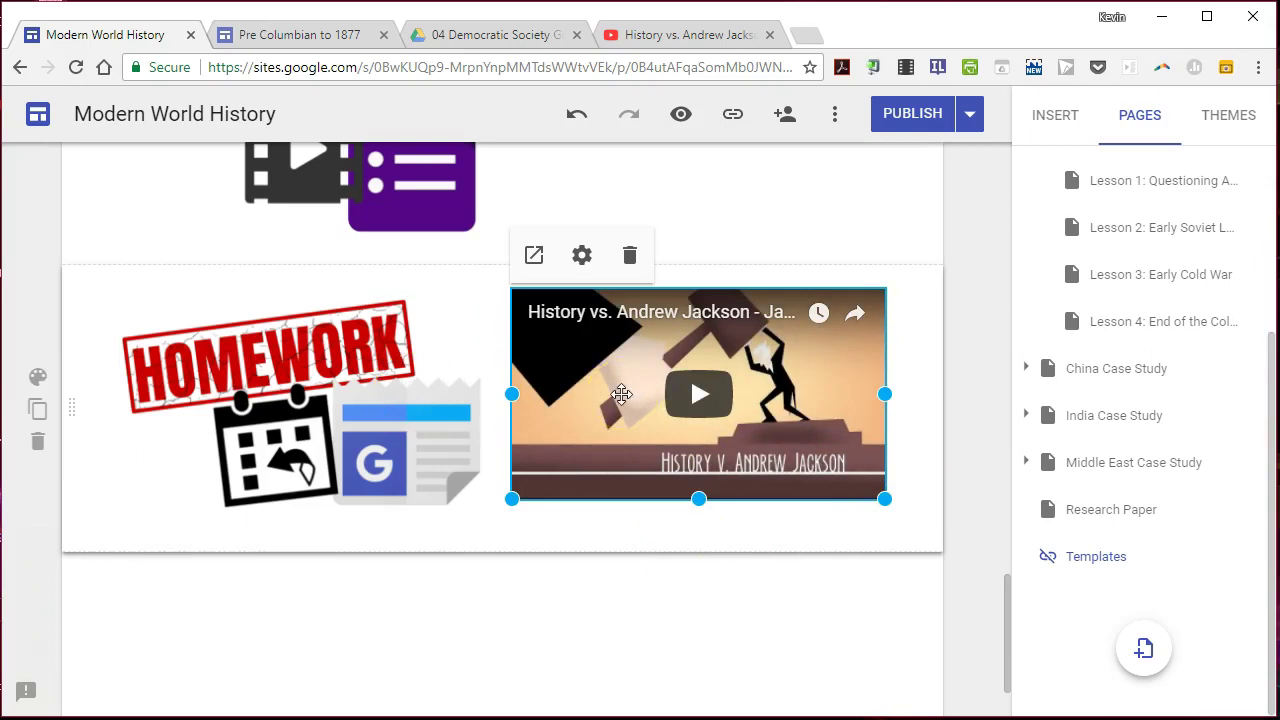
pyautogui.press('Delete')
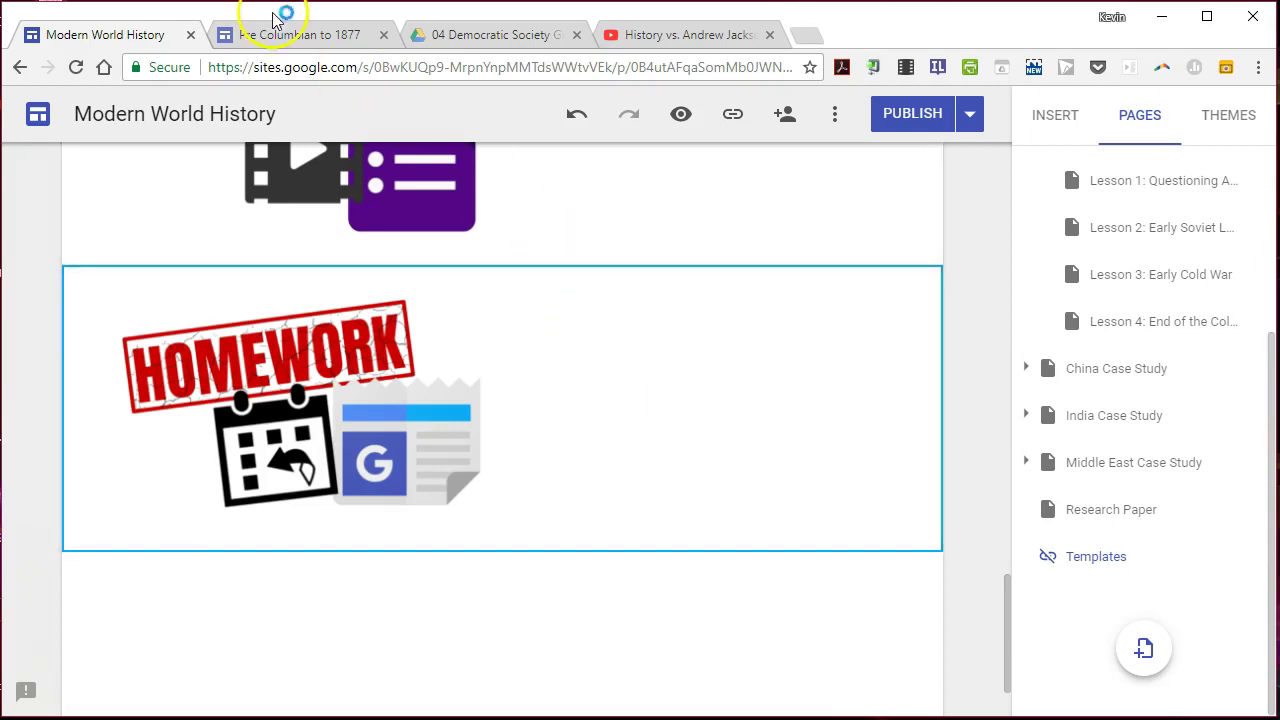
# Step: Return to the pasted homework section on the Lesson 3: Age of Jackson page of U.S. History I
pyautogui.click(283, 48)
pyautogui.click(608, 377)
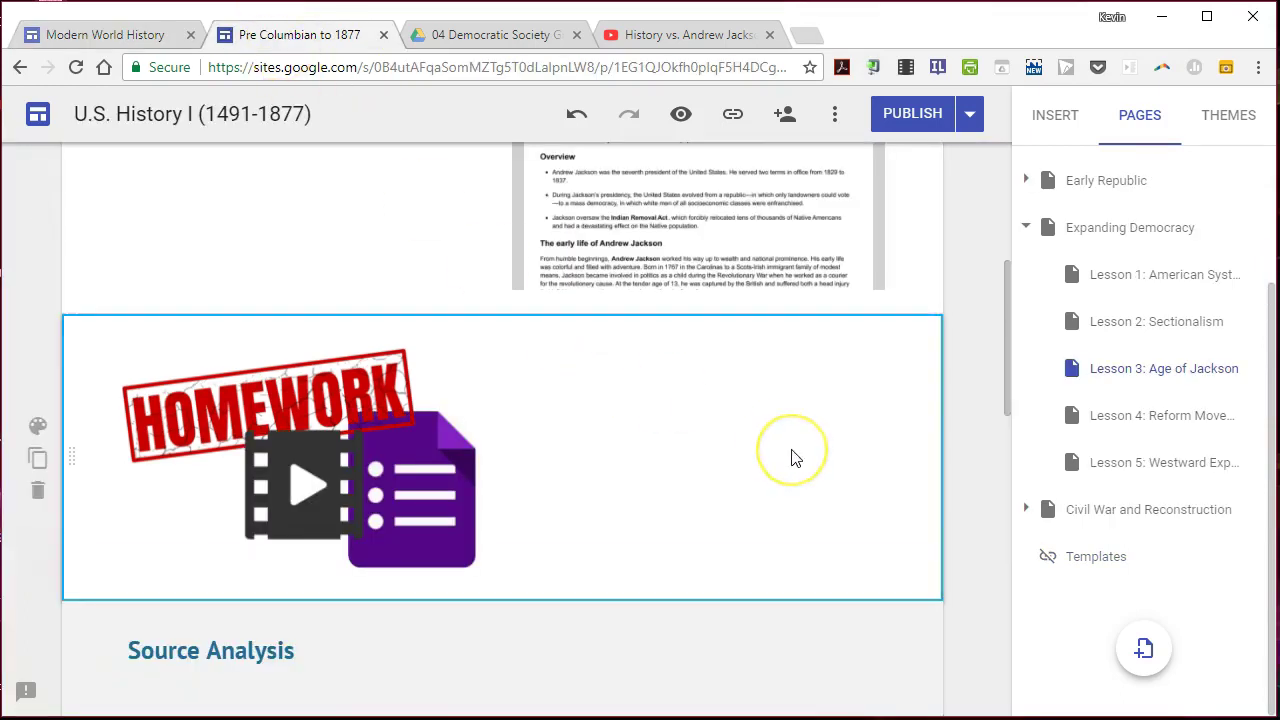
pyautogui.click(793, 458)
pyautogui.click(634, 354)
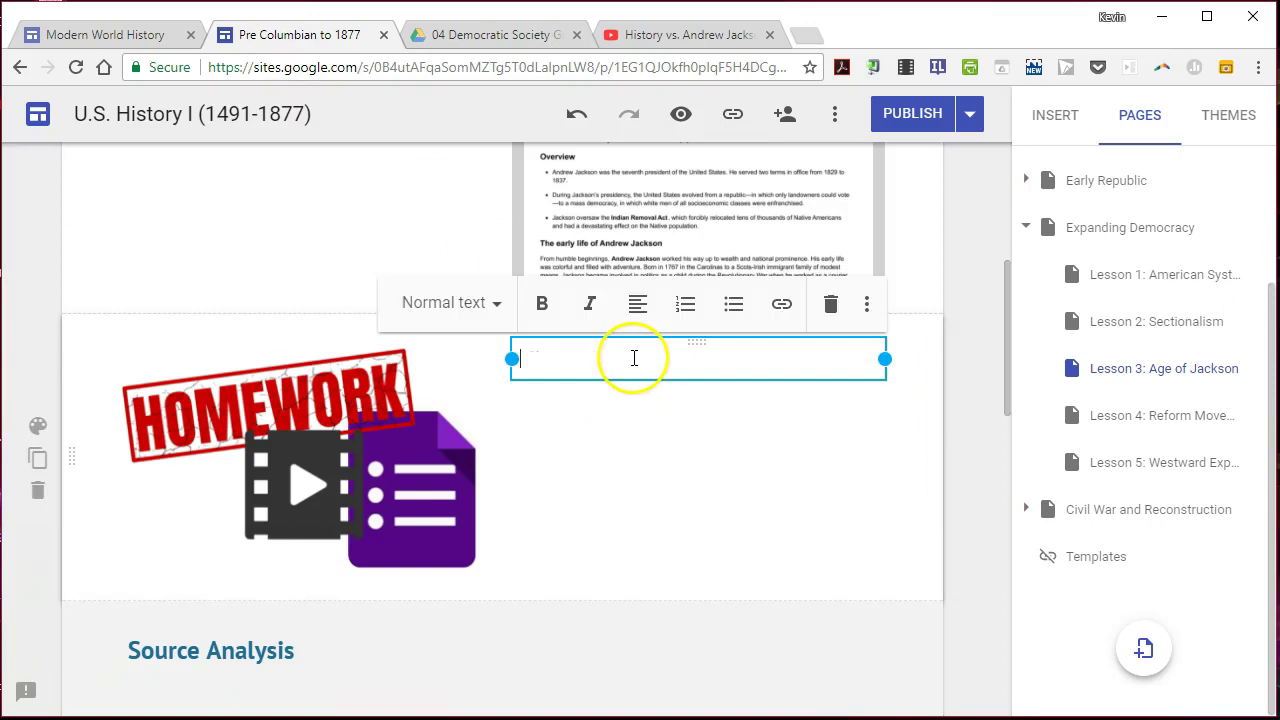
pyautogui.click(840, 353)
pyautogui.click(830, 305)
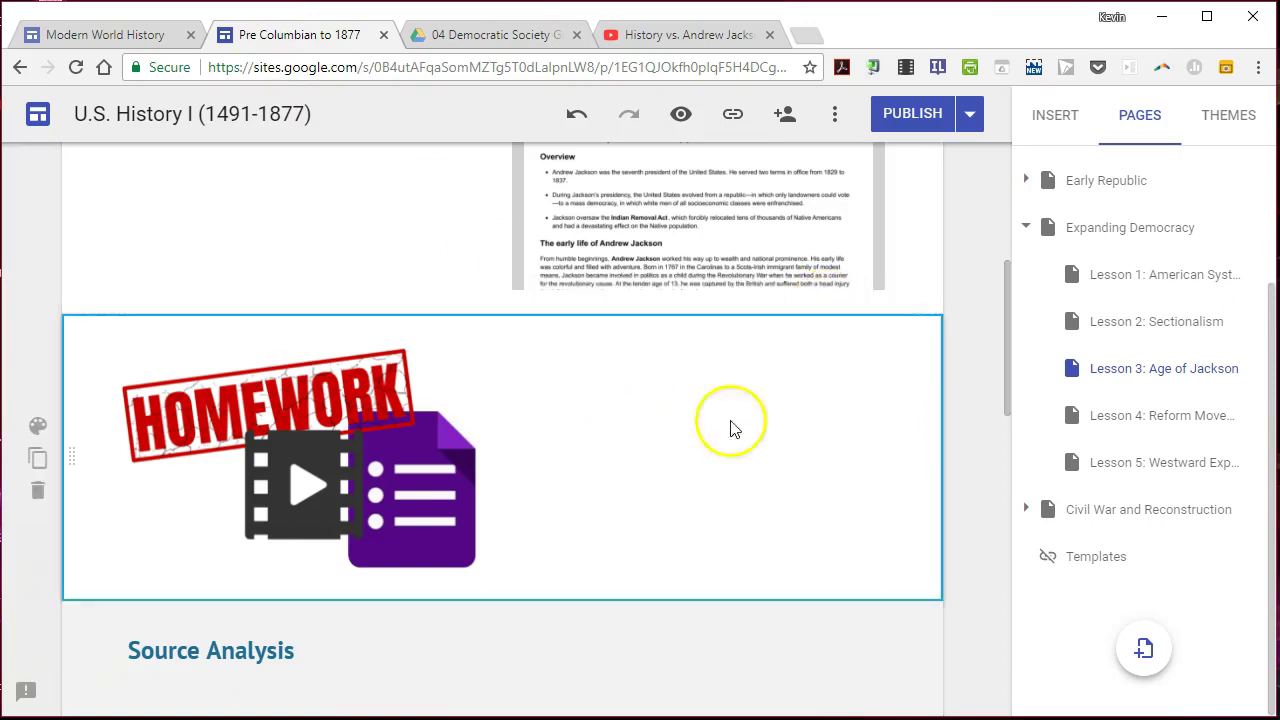
pyautogui.doubleClick(699, 490)
pyautogui.click(640, 484)
pyautogui.write('https://www.youtube.com/watch?v=gx5IyumKmDI')
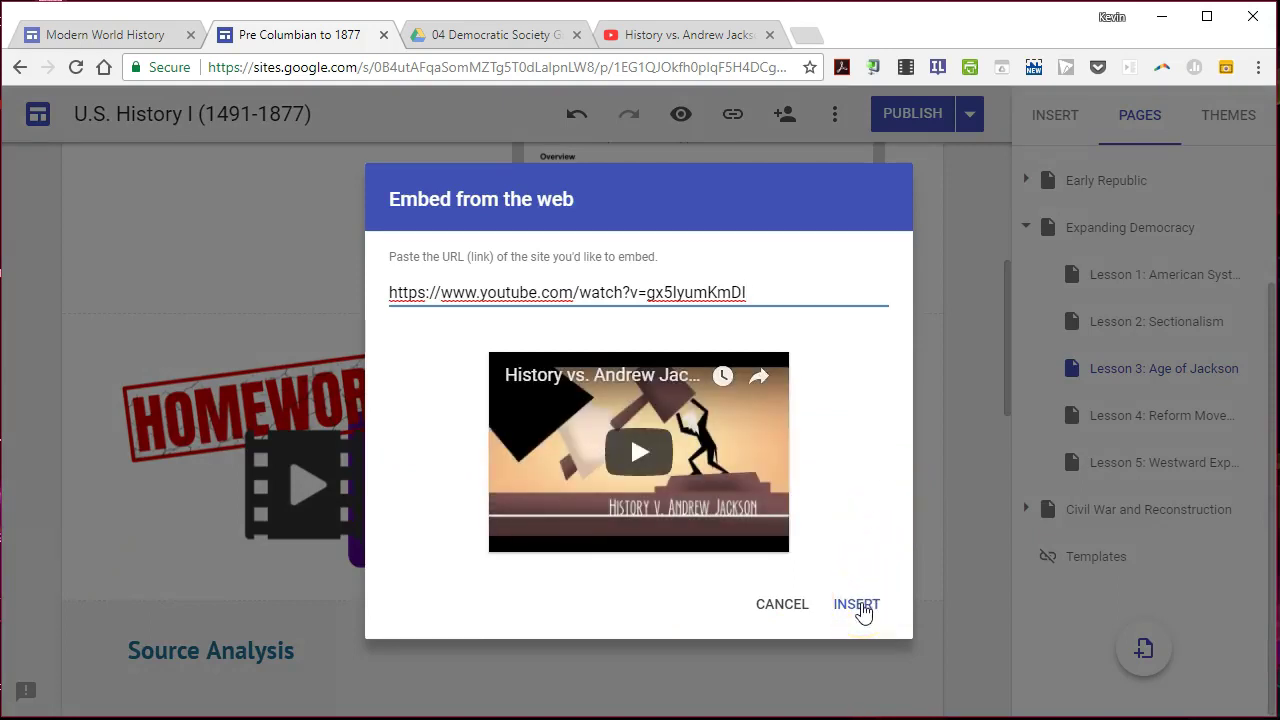
pyautogui.click(860, 606)
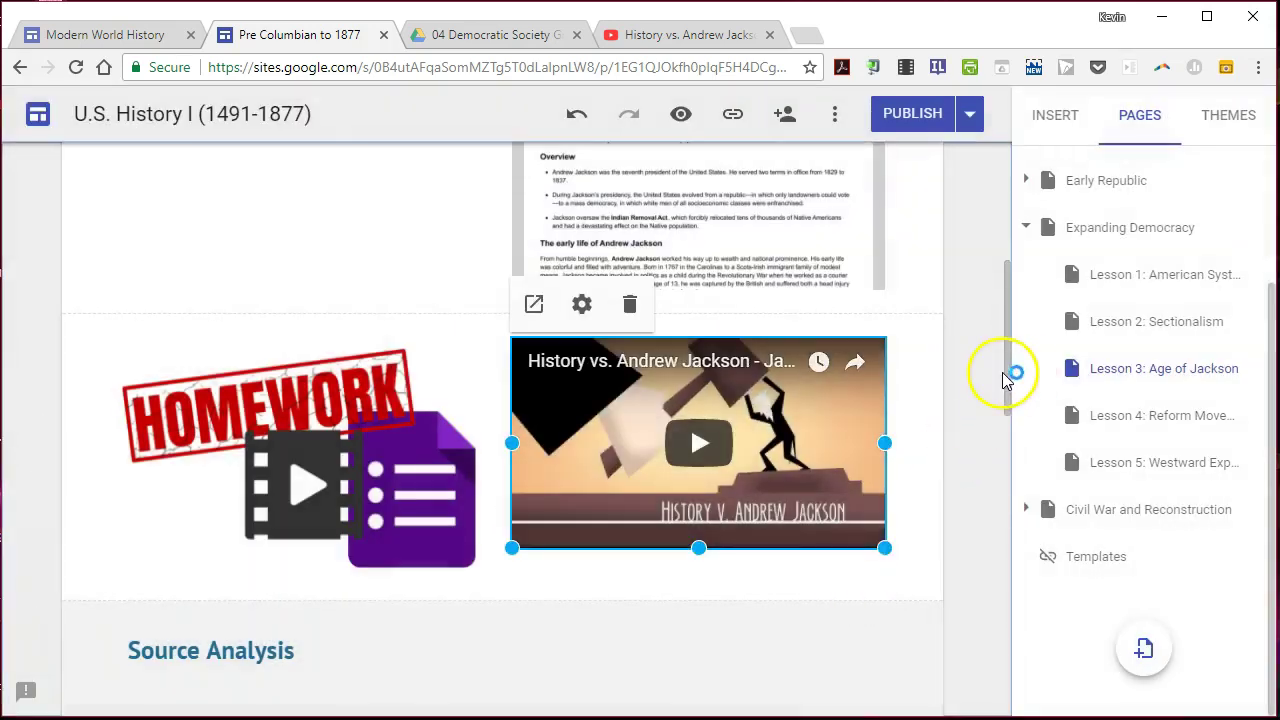
# Step: Check the homework section with its embedded video and publish the U.S. History I site
pyautogui.click(1010, 330)
pyautogui.moveTo(1012, 328); pyautogui.dragTo(1006, 386)
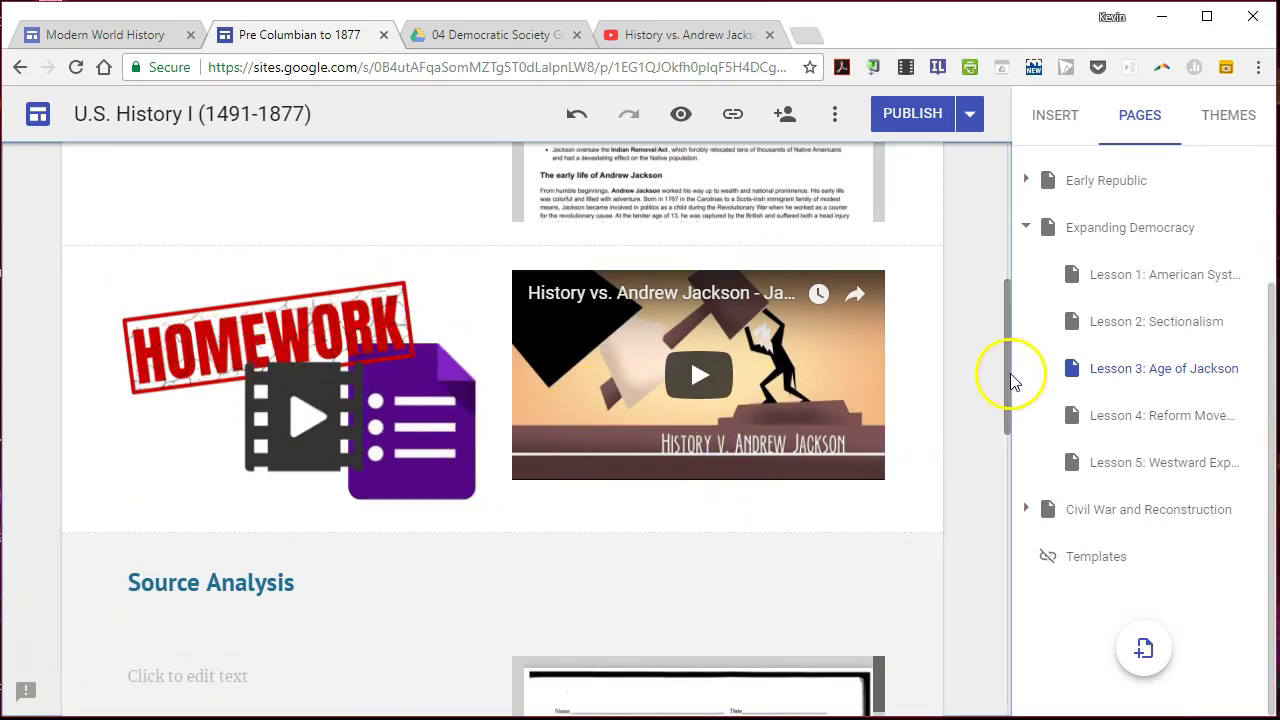
pyautogui.moveTo(1010, 373); pyautogui.dragTo(1002, 403)
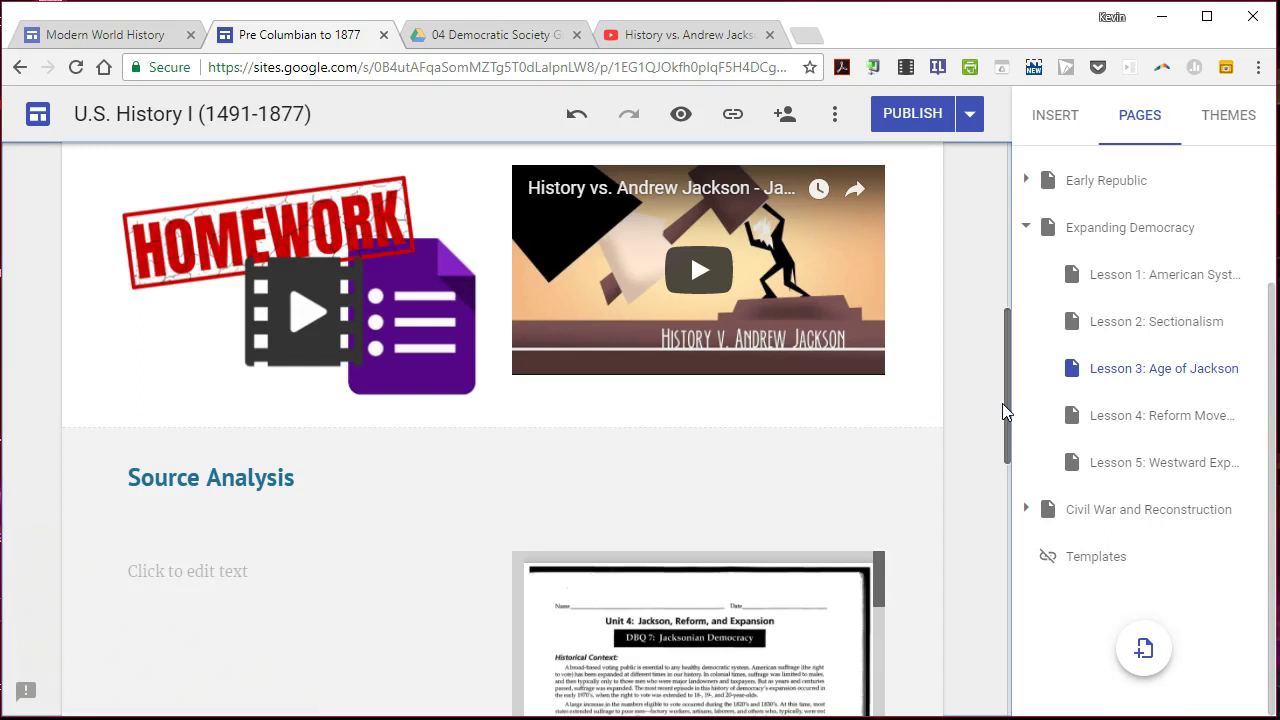
pyautogui.moveTo(1002, 403); pyautogui.dragTo(1002, 389)
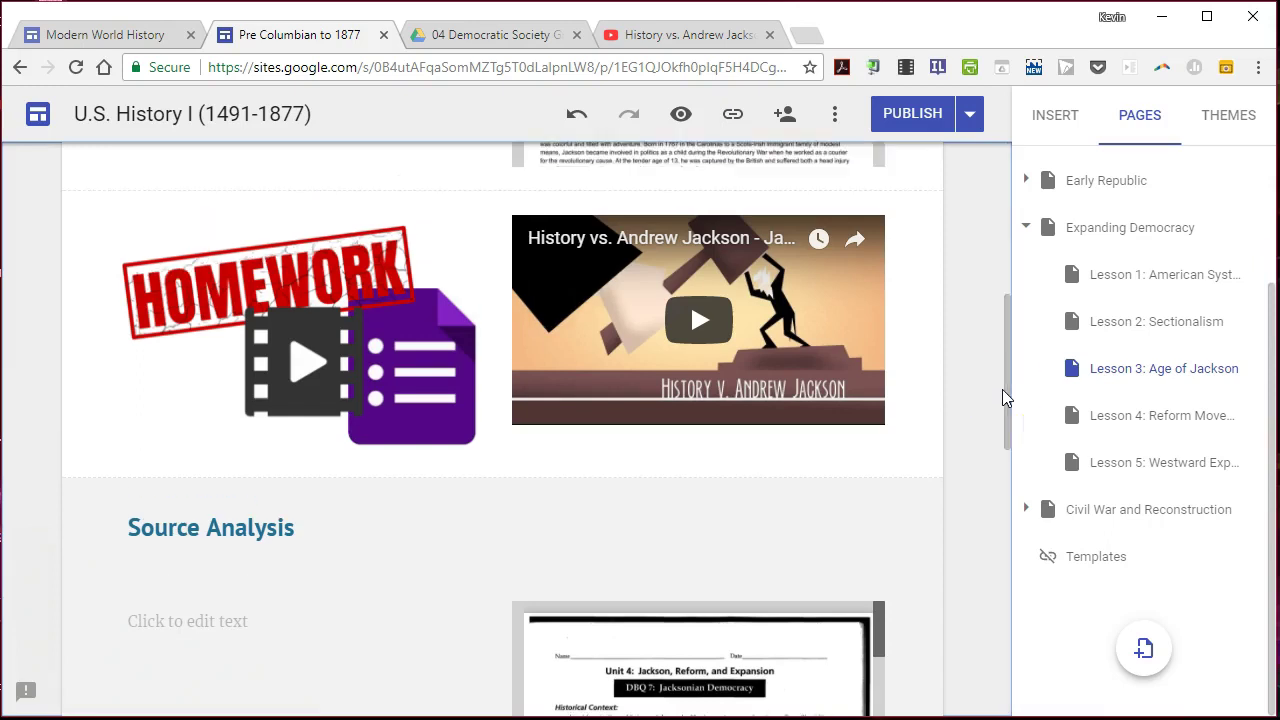
pyautogui.rightClick(1006, 289)
pyautogui.click(975, 264)
pyautogui.click(905, 114)
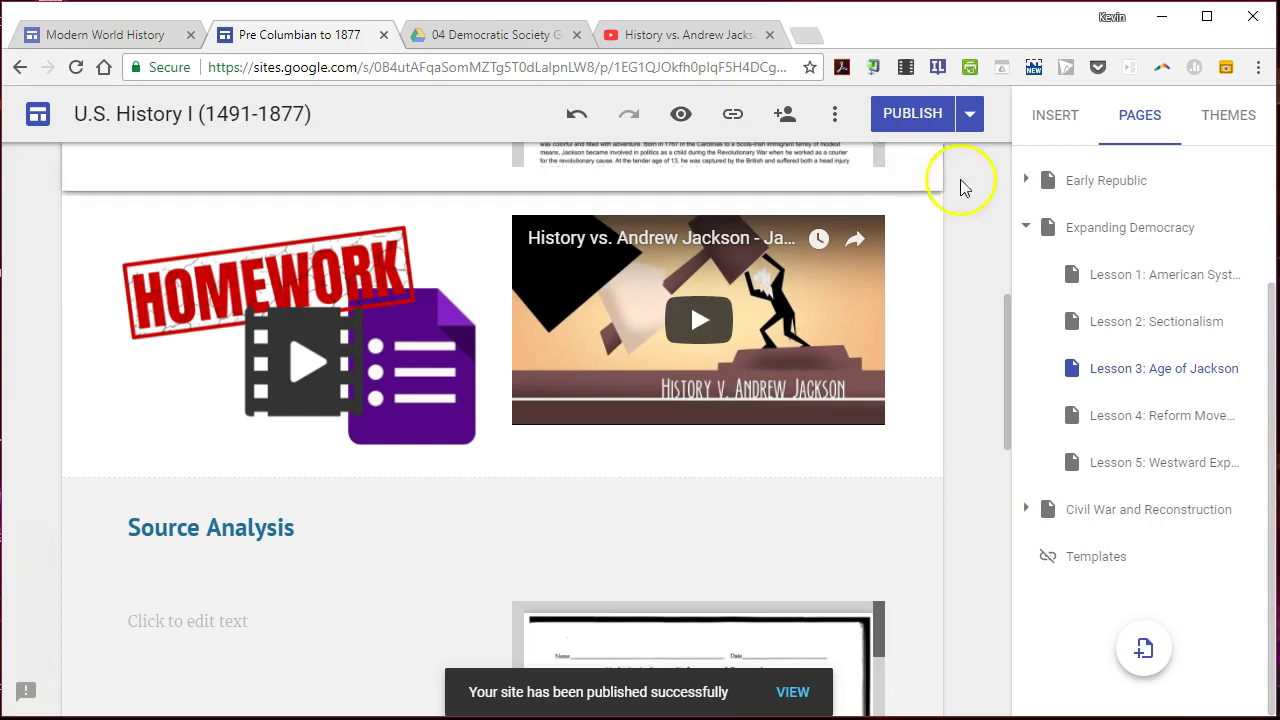
pyautogui.moveTo(1007, 342); pyautogui.dragTo(1002, 387)
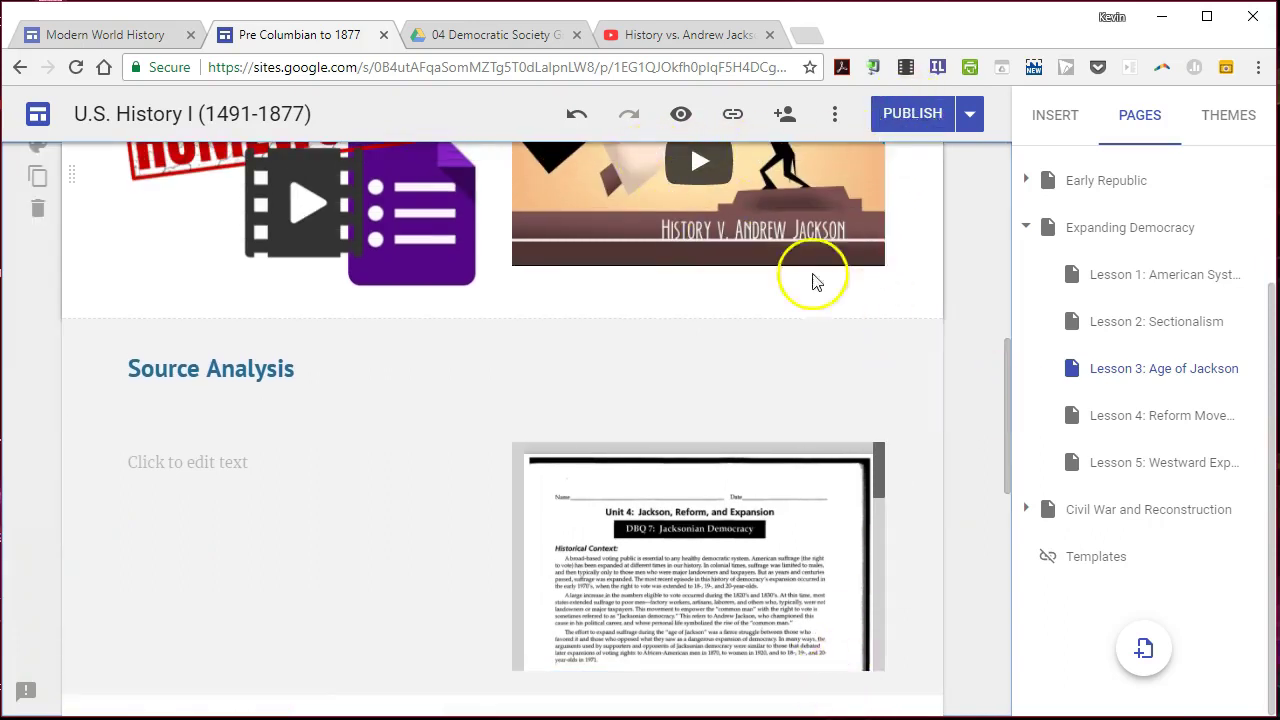
# Step: Open the published U.S. History I site in a new browser tab through its bit.ly short link
pyautogui.click(806, 40)
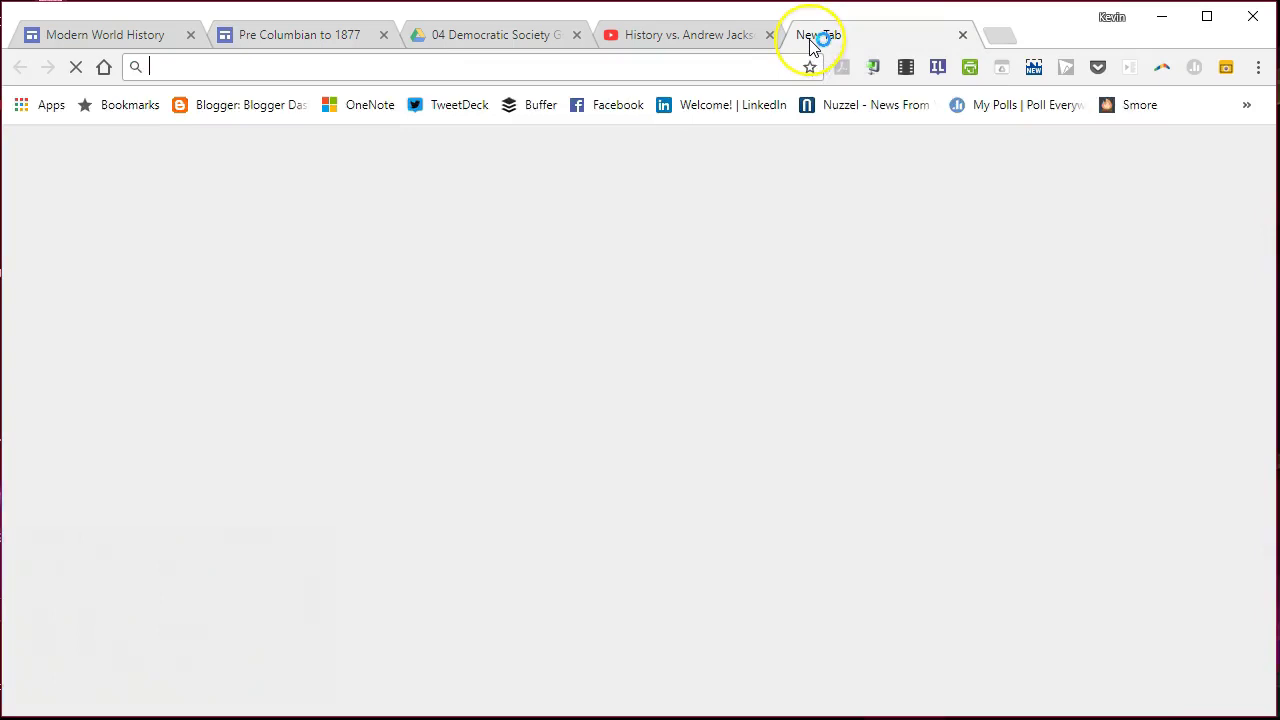
pyautogui.write('bit')
pyautogui.press('Down')
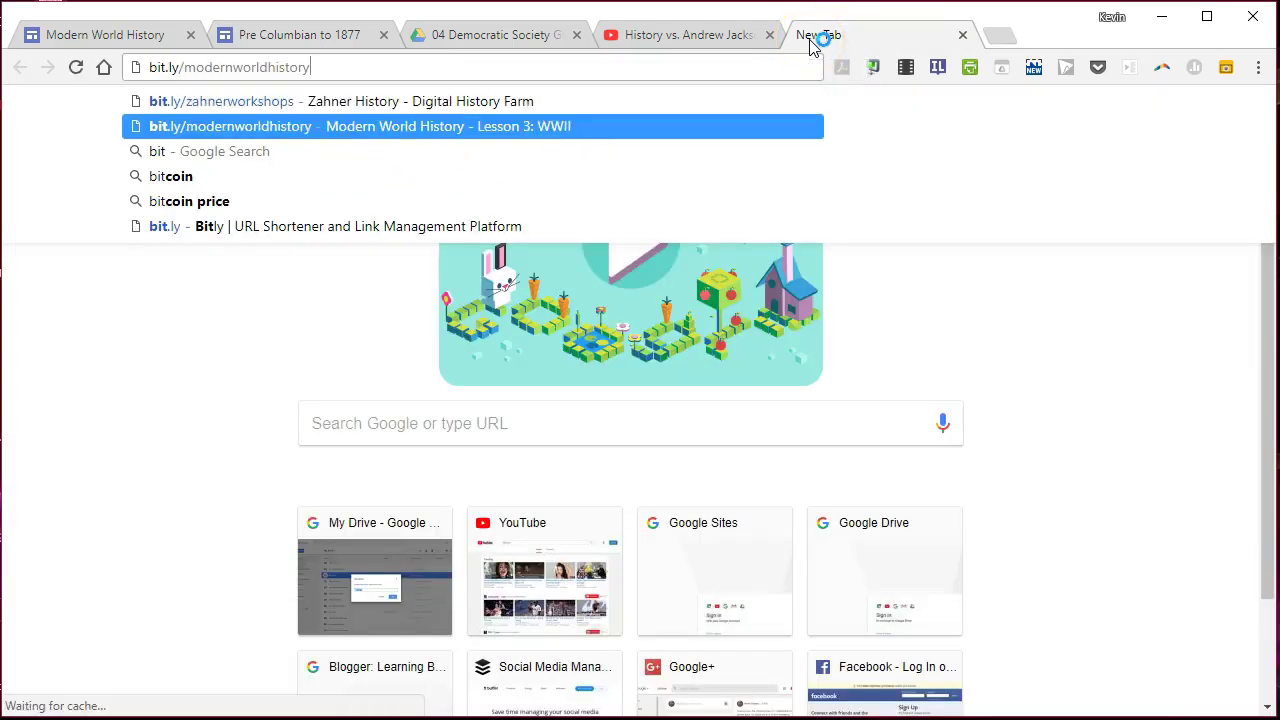
pyautogui.press('Up')
pyautogui.press('BackSpace')
pyautogui.press('BackSpace')
pyautogui.press('BackSpace')
pyautogui.press('BackSpace')
pyautogui.press('BackSpace')
pyautogui.press('BackSpace')
pyautogui.press('BackSpace')
pyautogui.press('BackSpace')
pyautogui.press('BackSpace')
pyautogui.press('BackSpace')
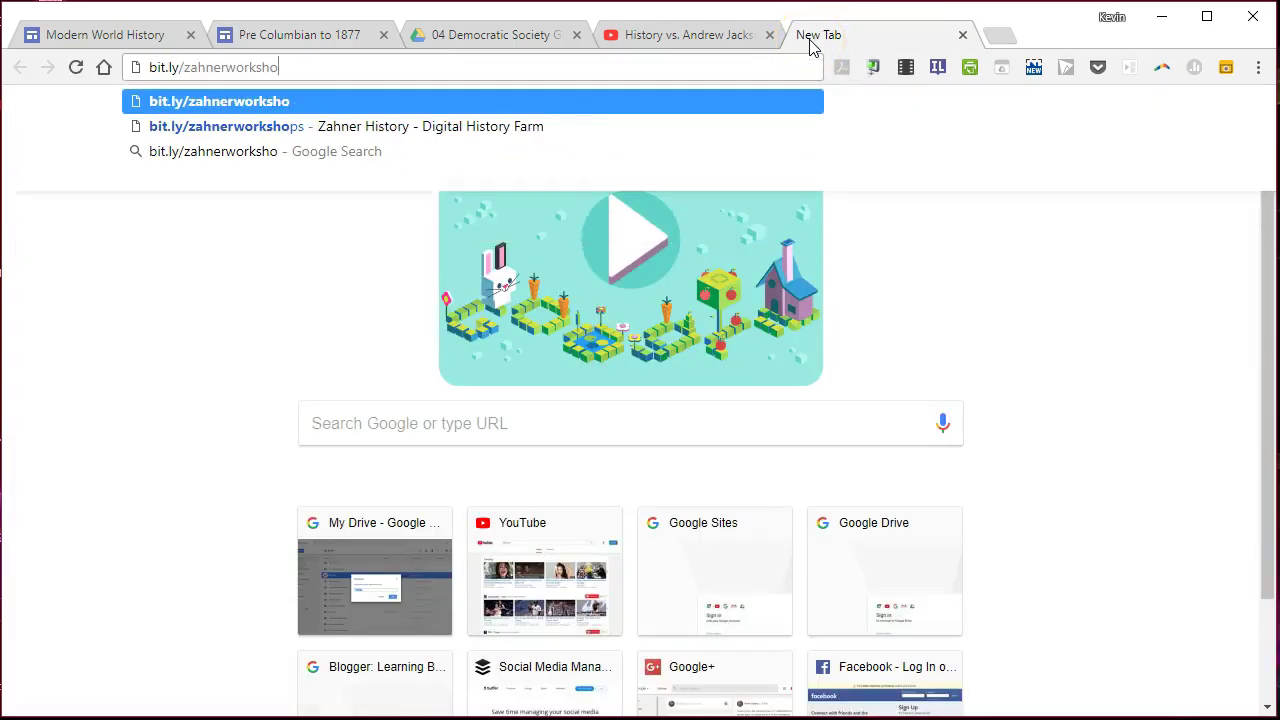
pyautogui.press('BackSpace')
pyautogui.press('BackSpace')
pyautogui.press('BackSpace')
pyautogui.press('BackSpace')
pyautogui.press('BackSpace')
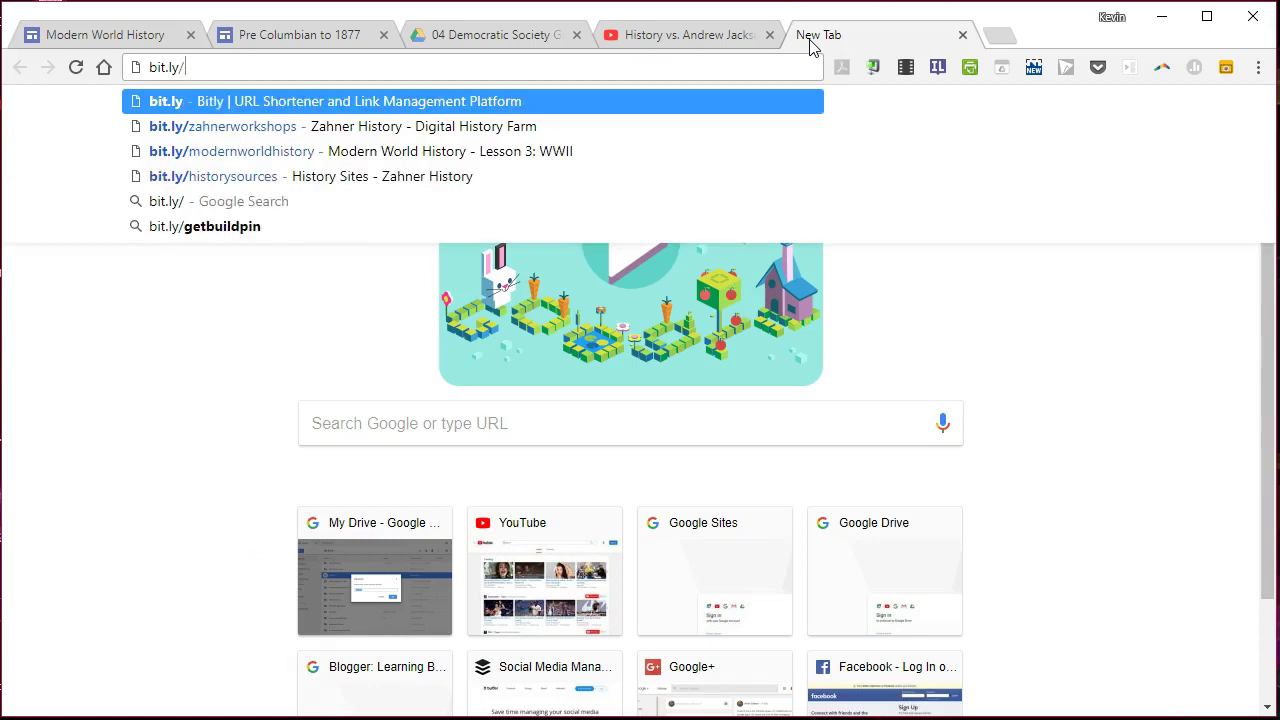
pyautogui.write('us/zahnerus1/home')
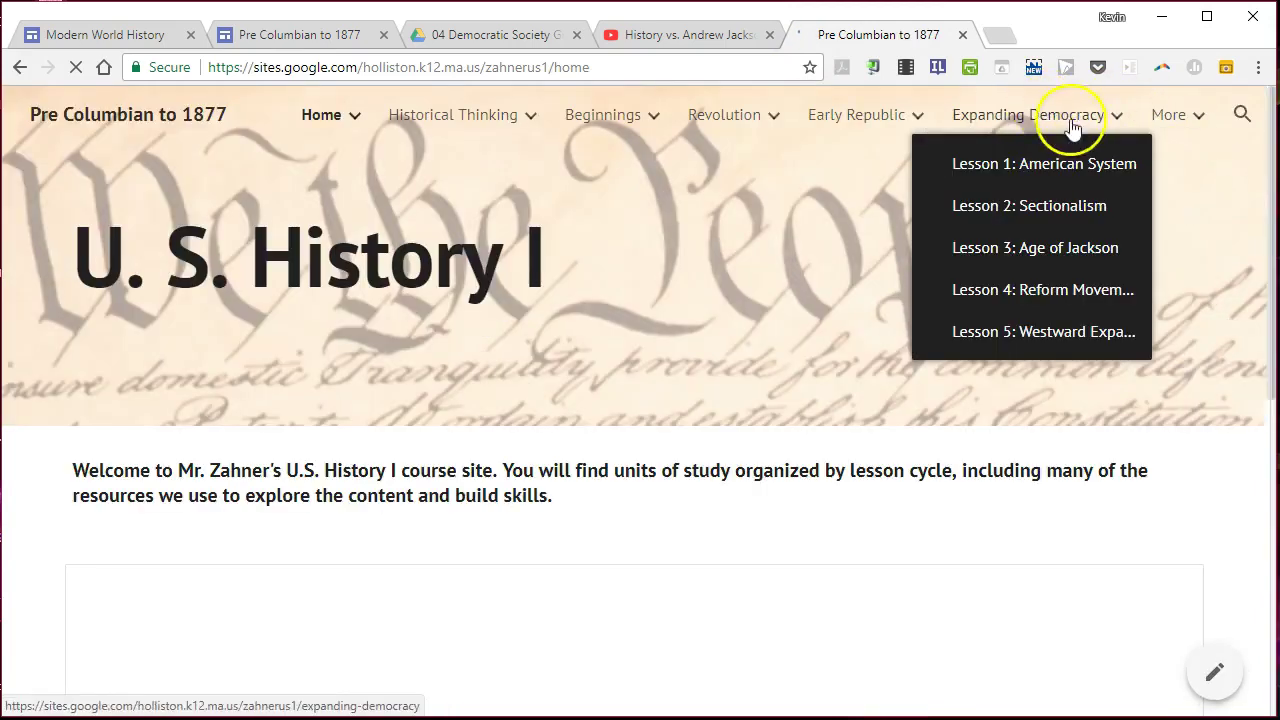
# Step: Open Lesson 3: Age of Jackson under Expanding Democracy on the published site and review its homework section and embedded video
pyautogui.click(985, 247)
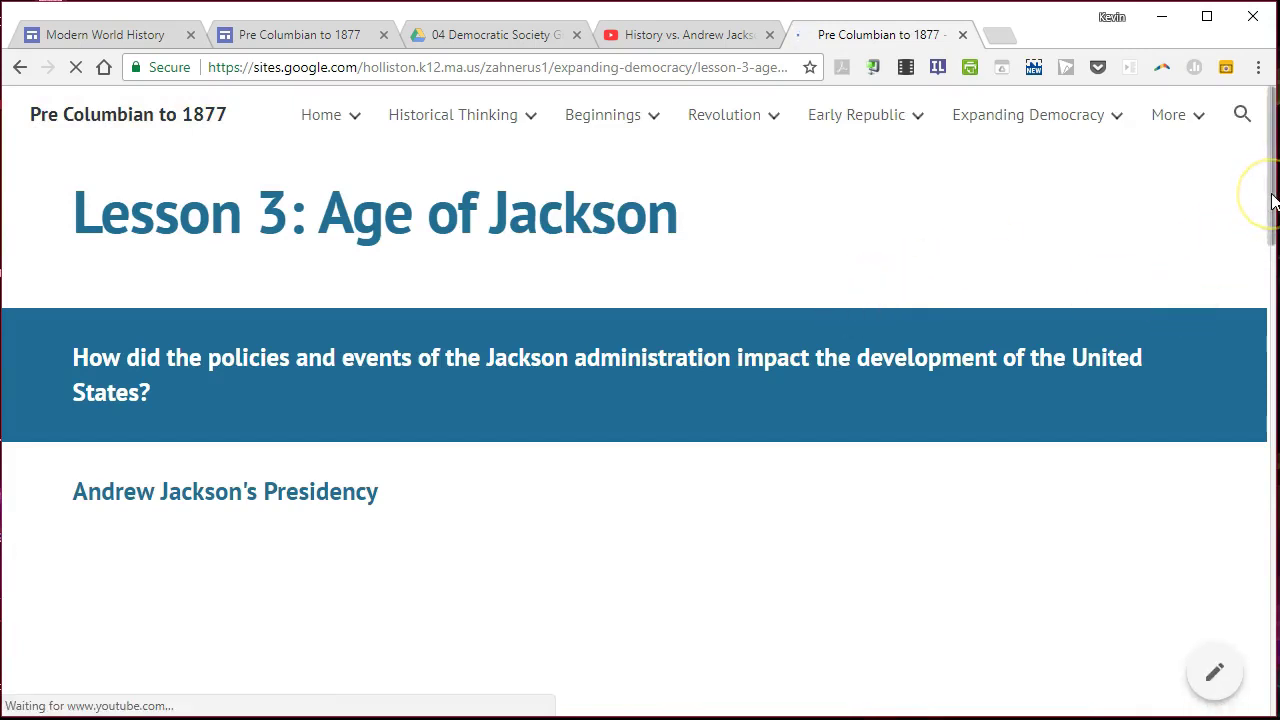
pyautogui.moveTo(1270, 196); pyautogui.dragTo(1262, 352)
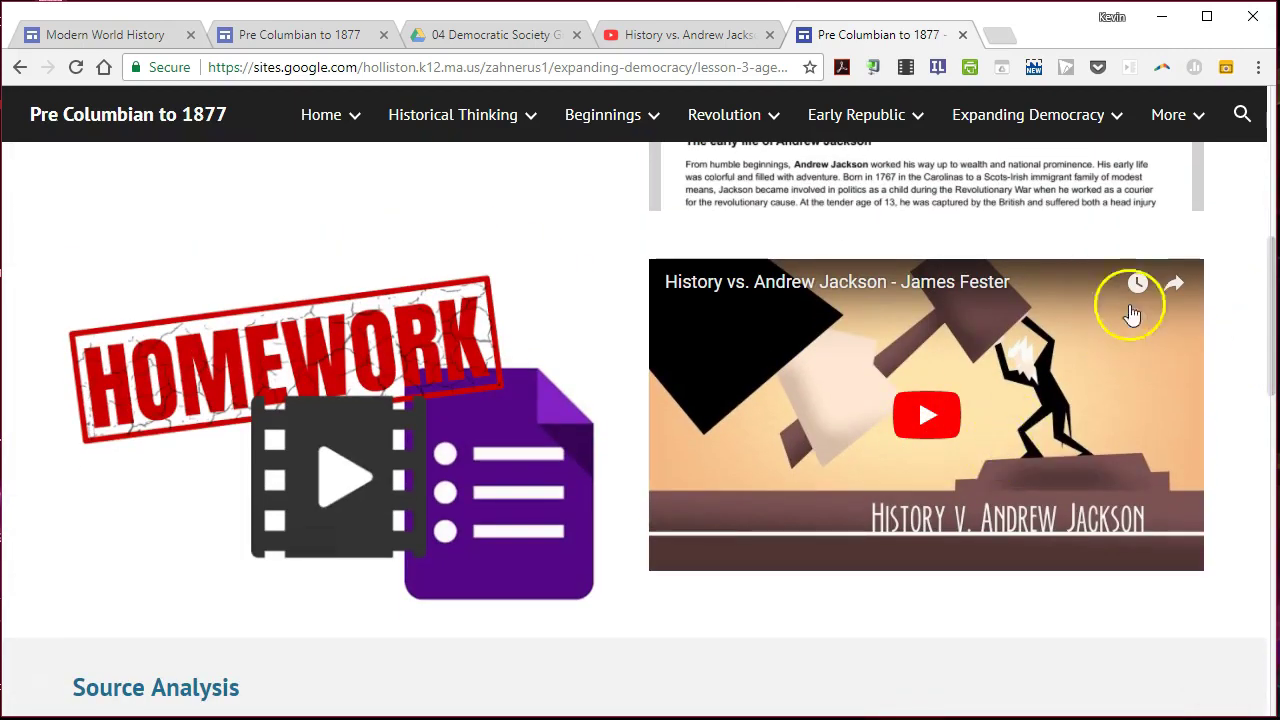
pyautogui.moveTo(1272, 262)
pyautogui.mouseDown()
pyautogui.moveTo(1274, 347)
pyautogui.moveTo(1264, 257)
pyautogui.moveTo(1273, 265)
pyautogui.mouseUp()
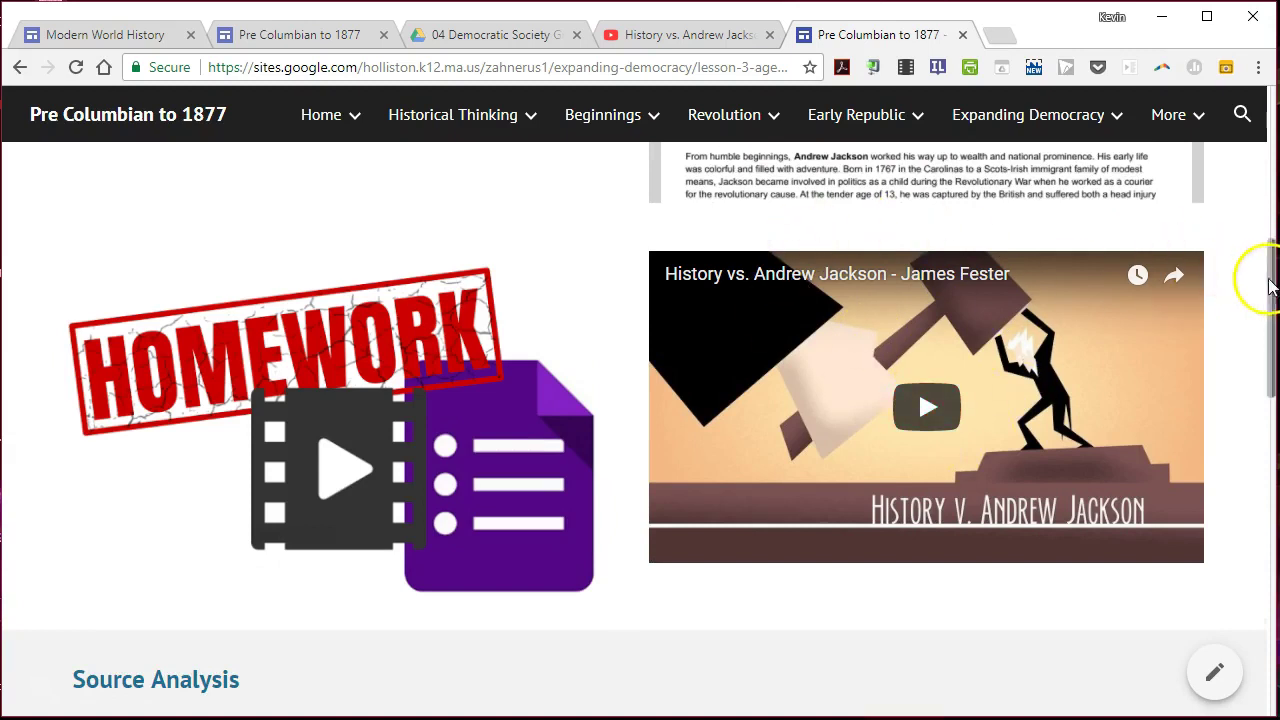
pyautogui.moveTo(1270, 285); pyautogui.dragTo(1270, 325)
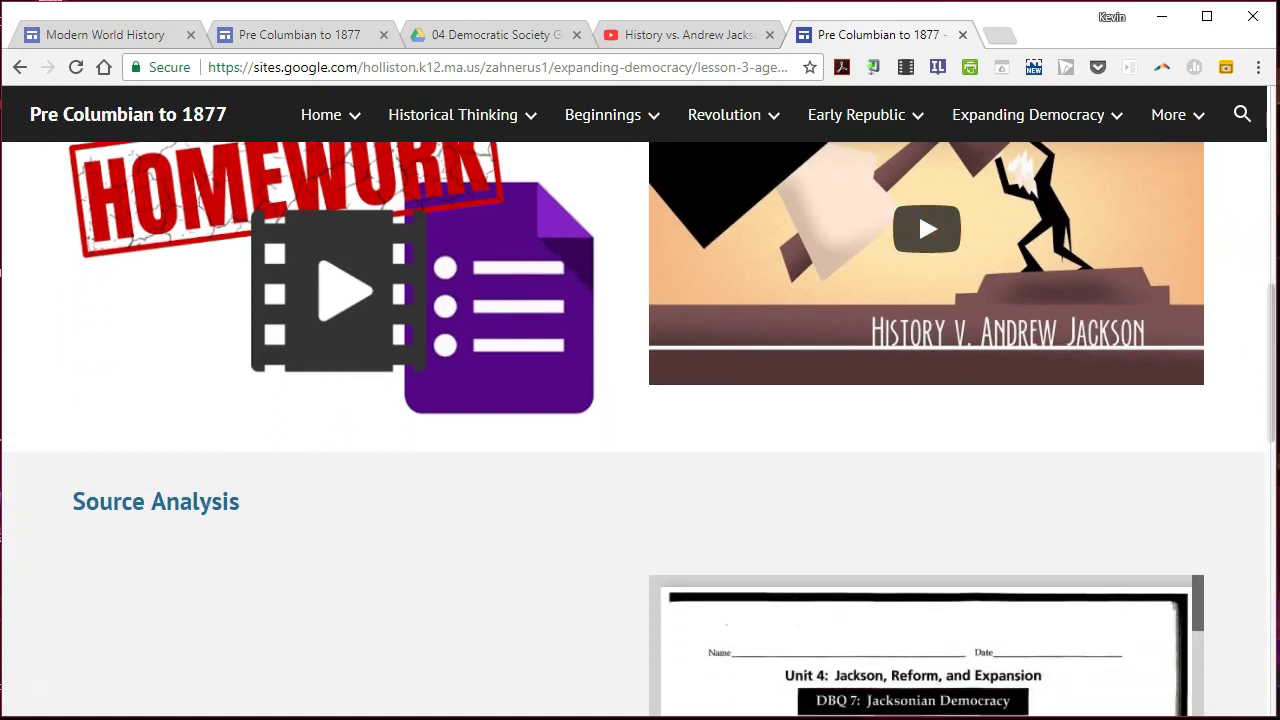